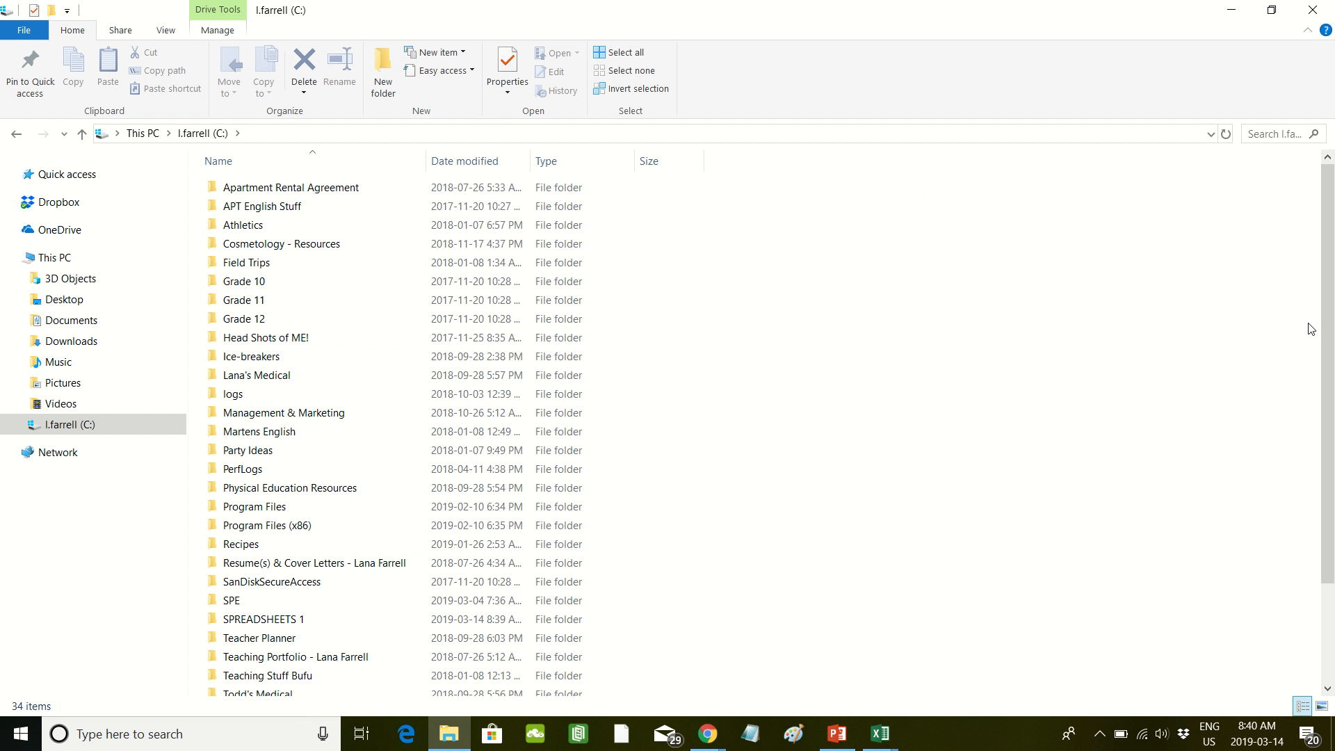
Step: Create a new Microsoft Excel worksheet file named "ASSIGNMENT #4 FORMULAS" in the SPREADSHEETS 1 folder
{"action": "scroll", "coordinate": [1314, 327], "scroll_direction": "down", "scroll_amount": 2}
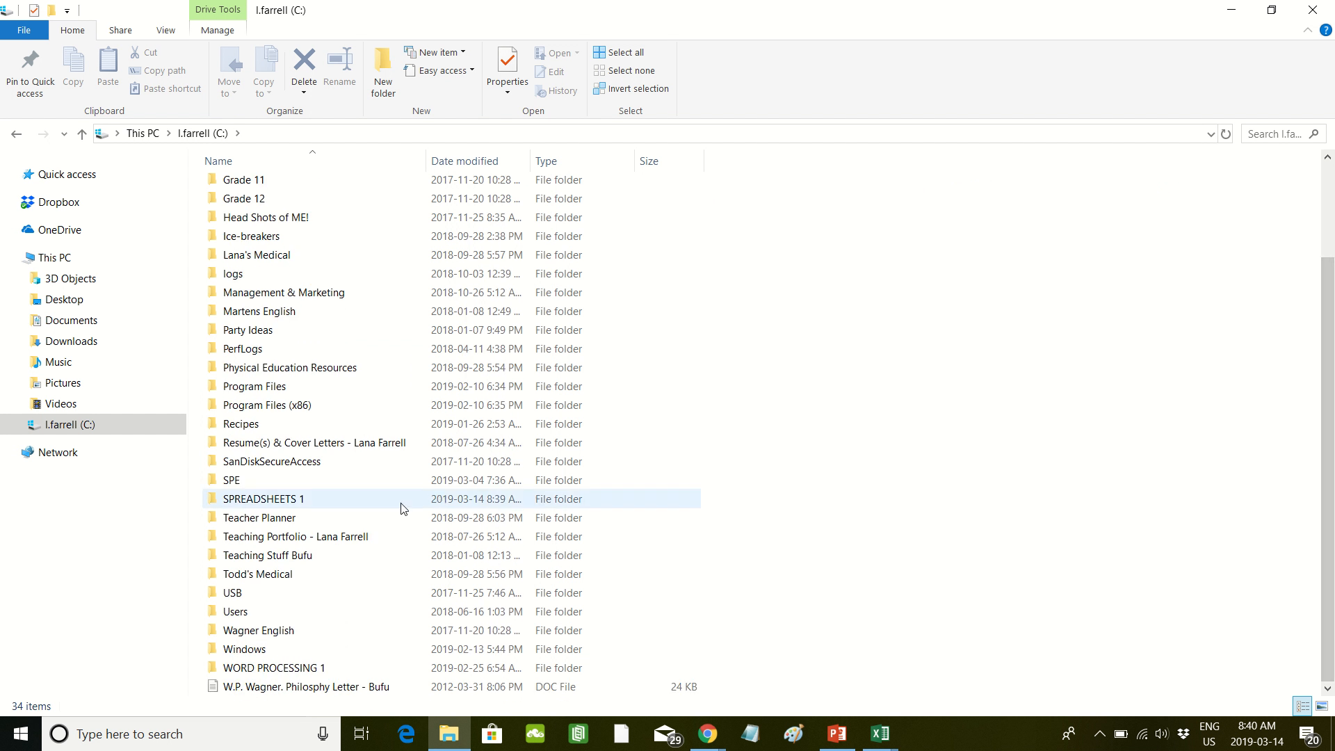
{"action": "double_click", "coordinate": [305, 500]}
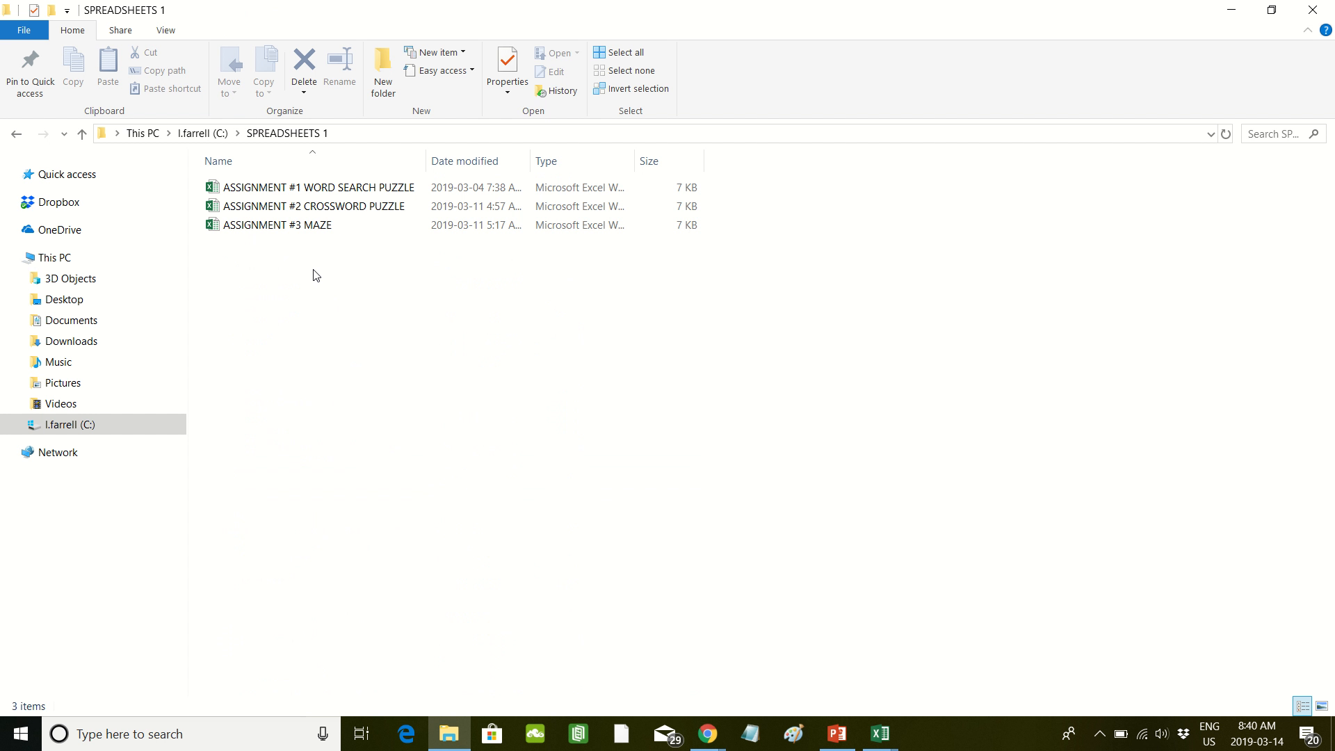
{"action": "right_click", "coordinate": [313, 270]}
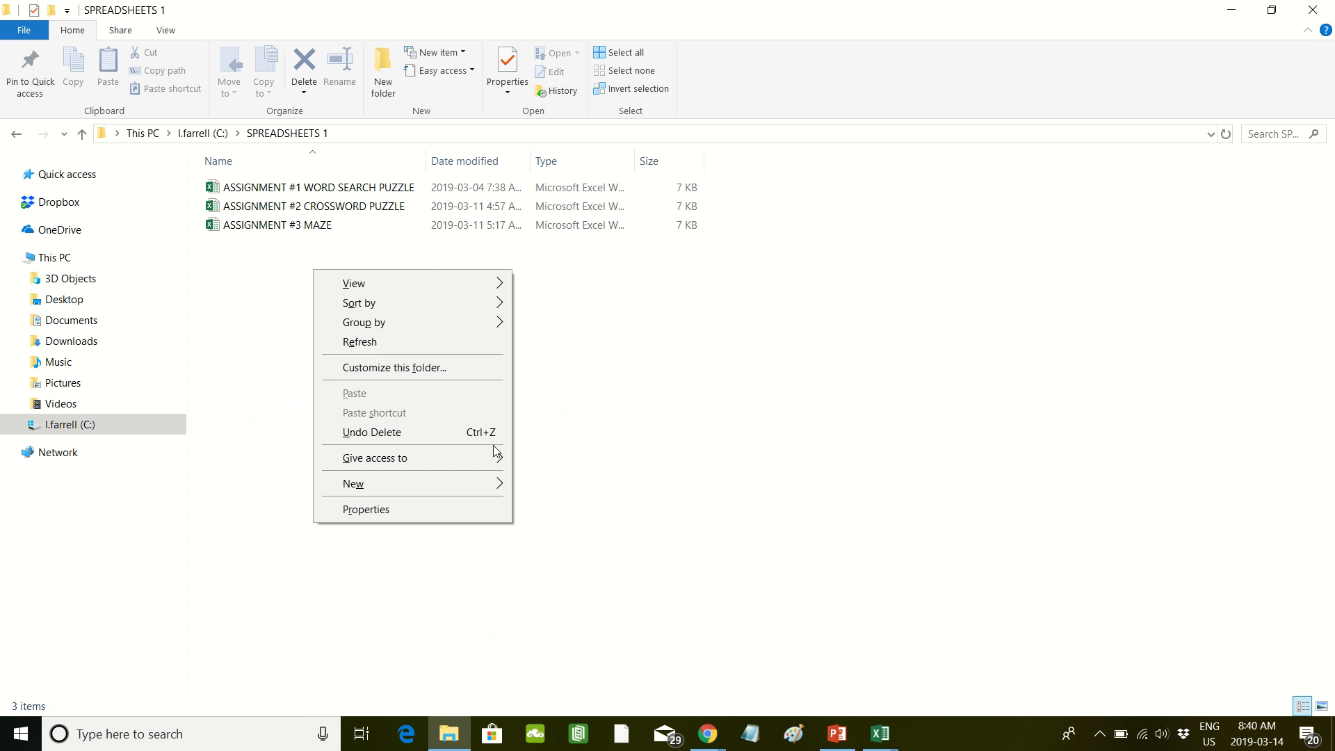
{"action": "mouse_move", "coordinate": [478, 475]}
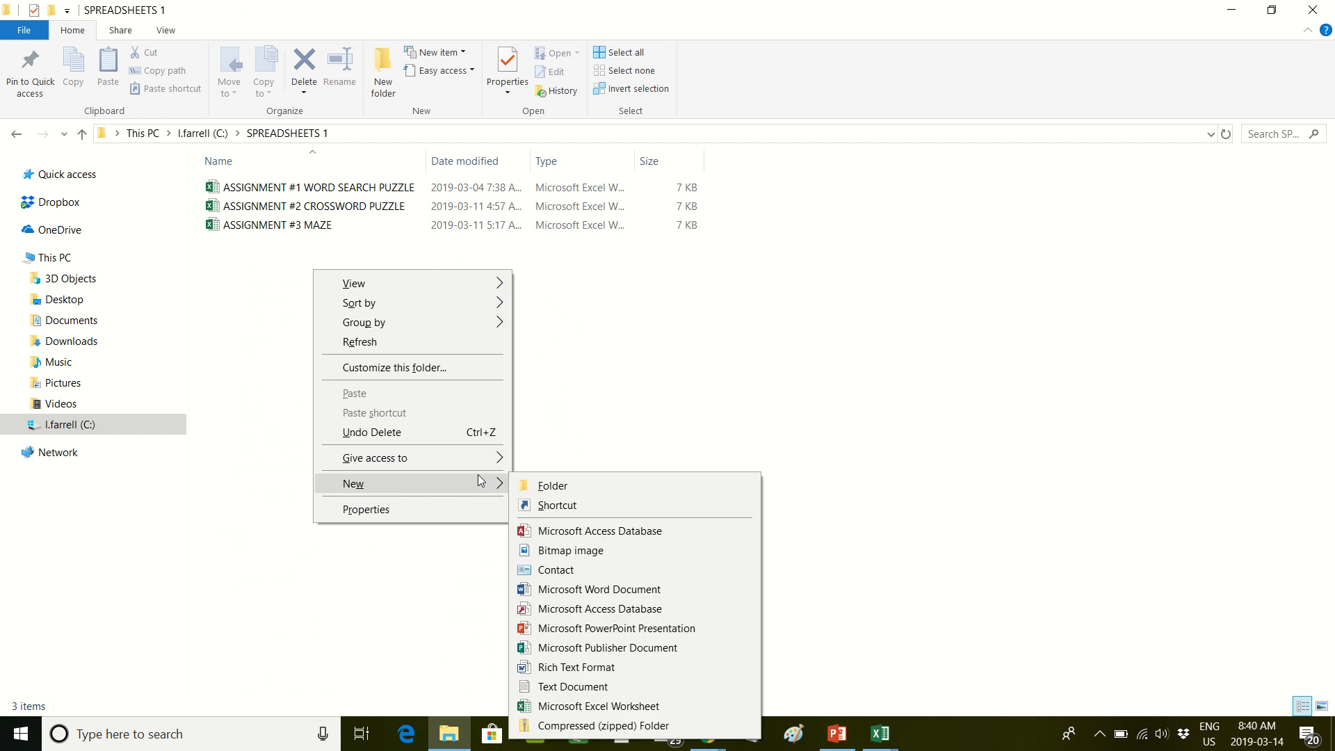
{"action": "left_click", "coordinate": [603, 706]}
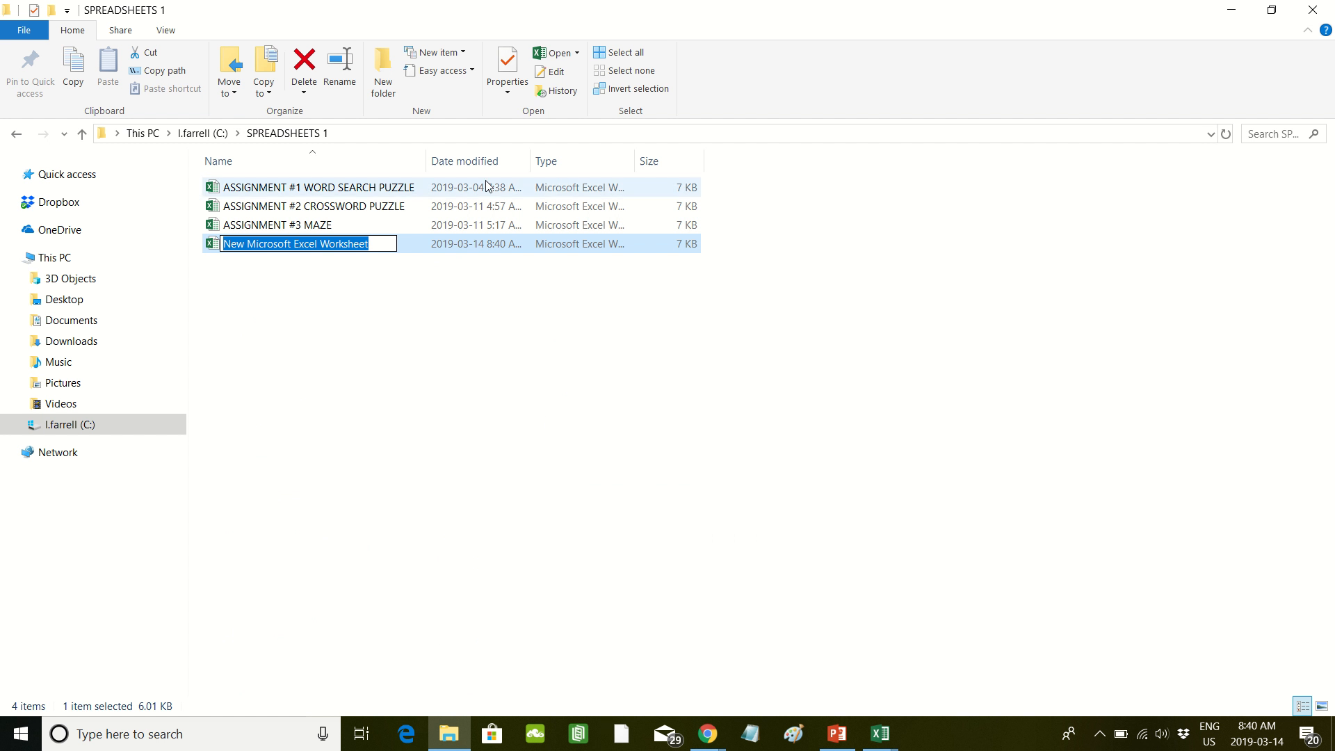
{"action": "type", "text": "ASSIGN"}
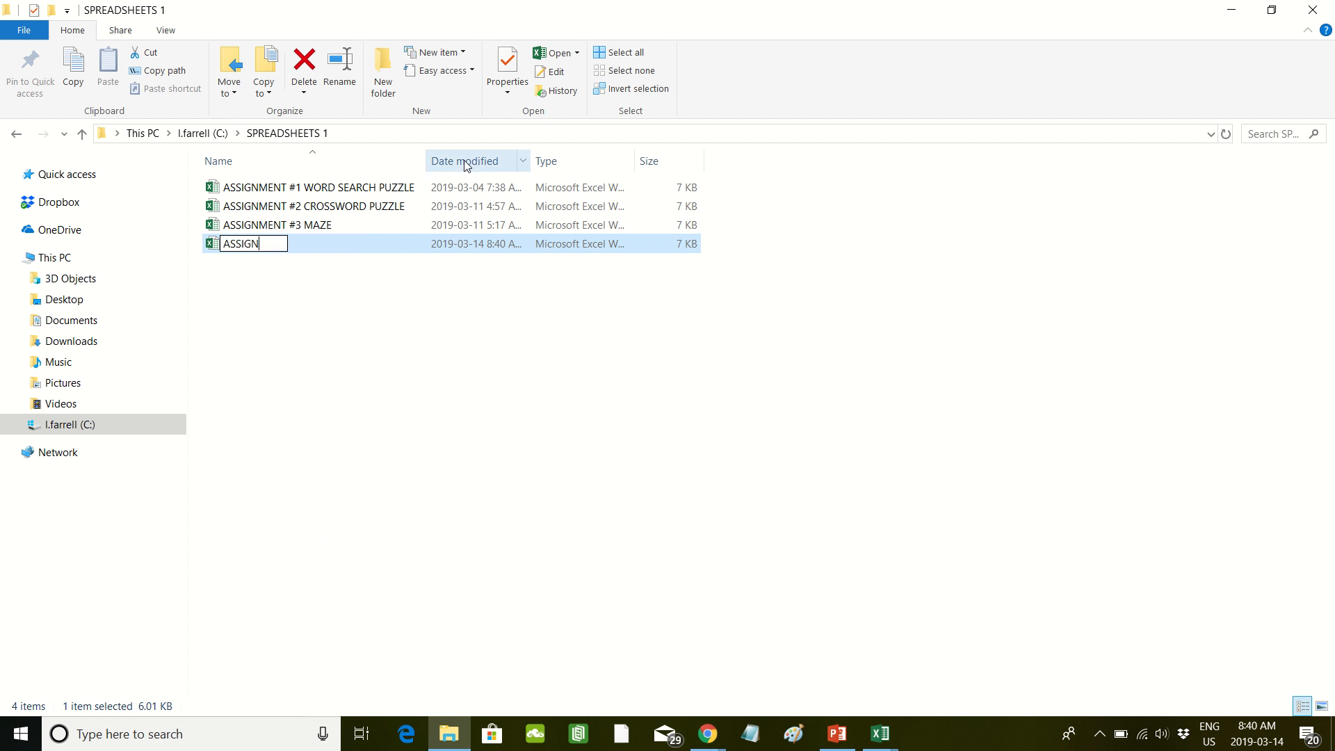
{"action": "type", "text": "MENT #4"}
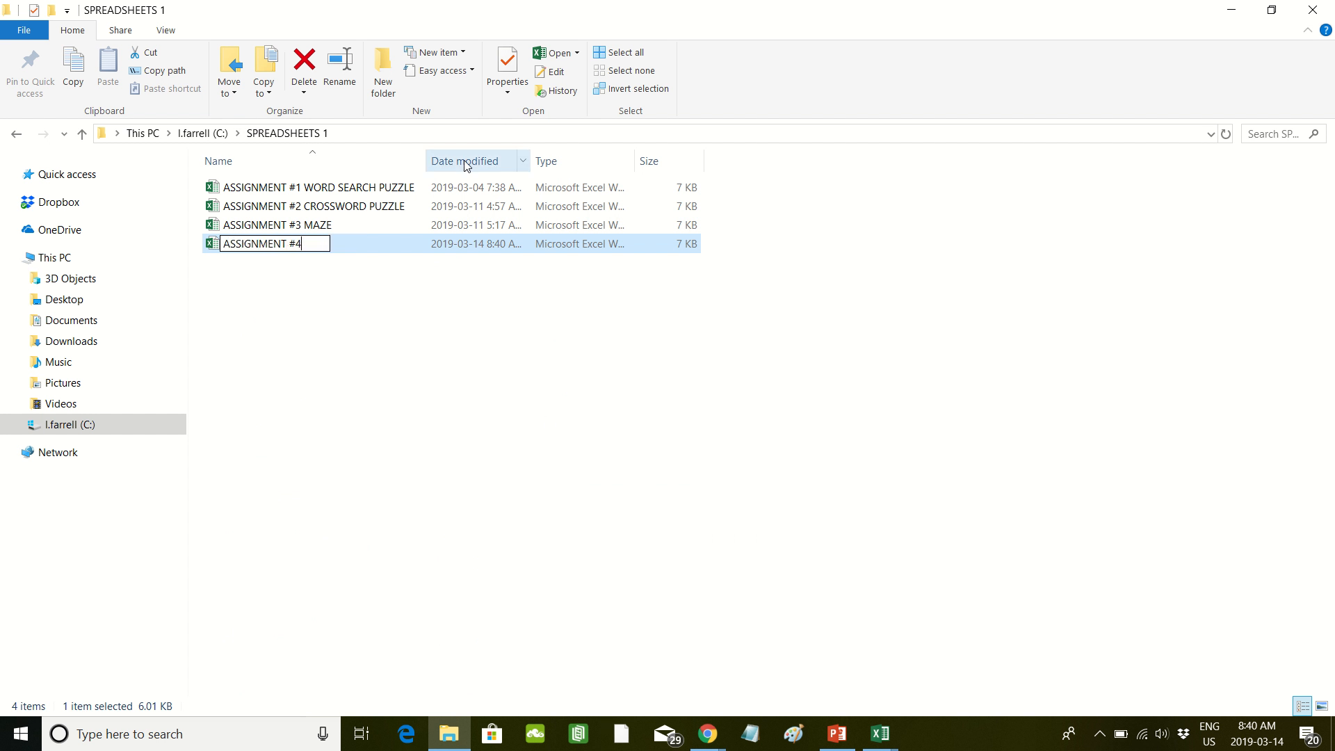
{"action": "type", "text": " FORMULAS"}
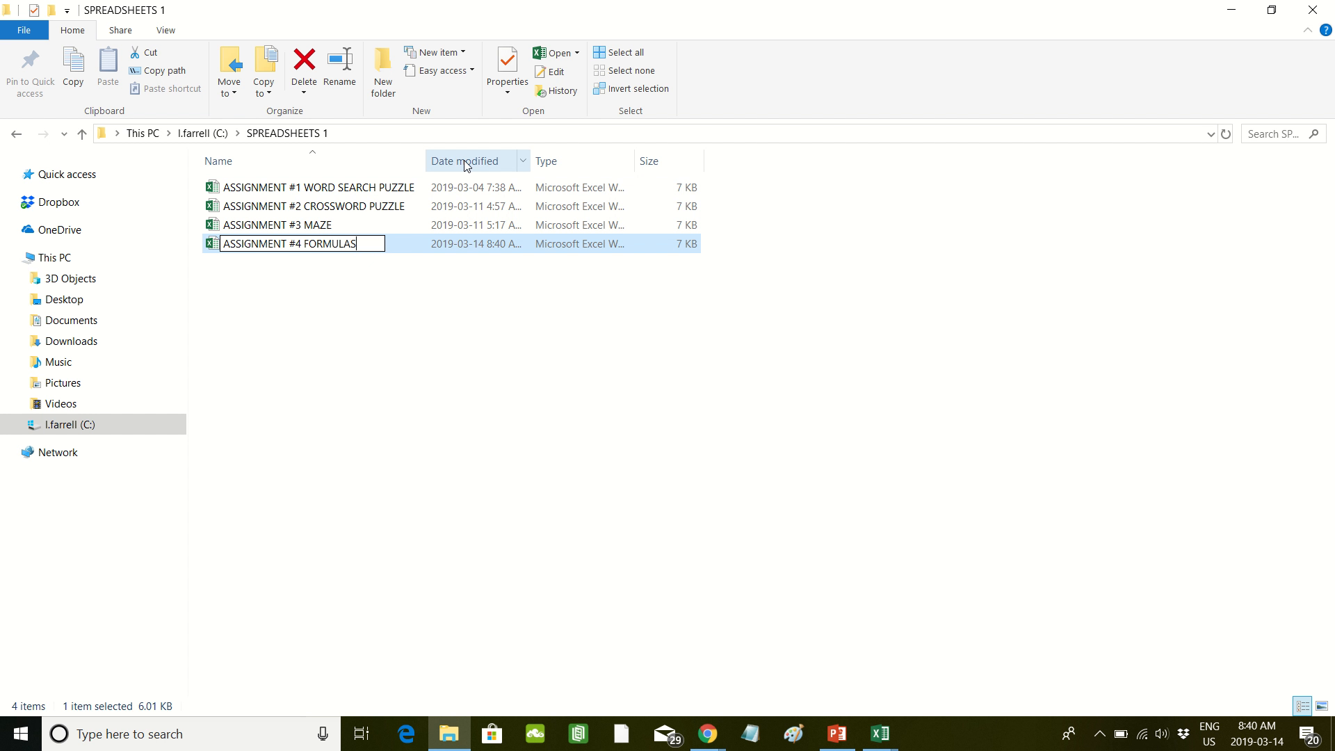
{"action": "key", "text": "Return"}
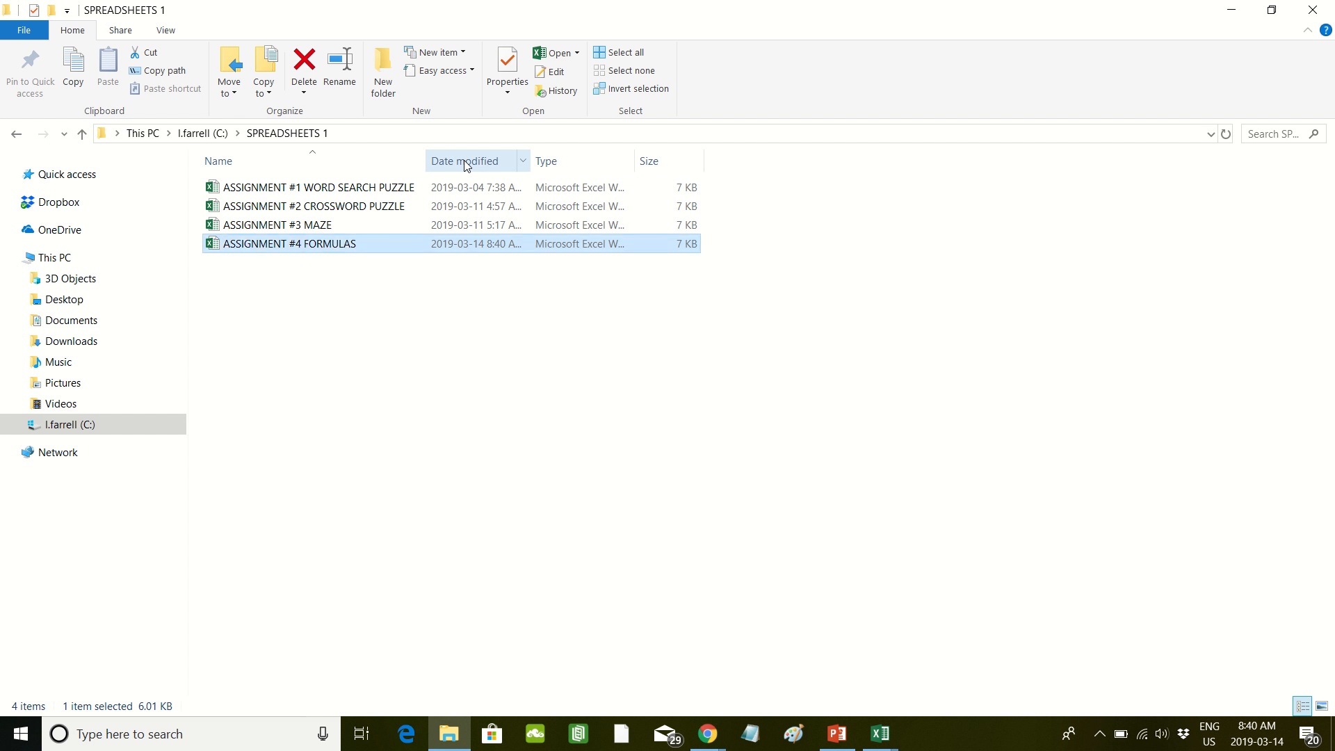
Step: Open the ASSIGNMENT #4 FORMULAS workbook maximized and add two more worksheets, leaving Sheet1 active
{"action": "double_click", "coordinate": [347, 245]}
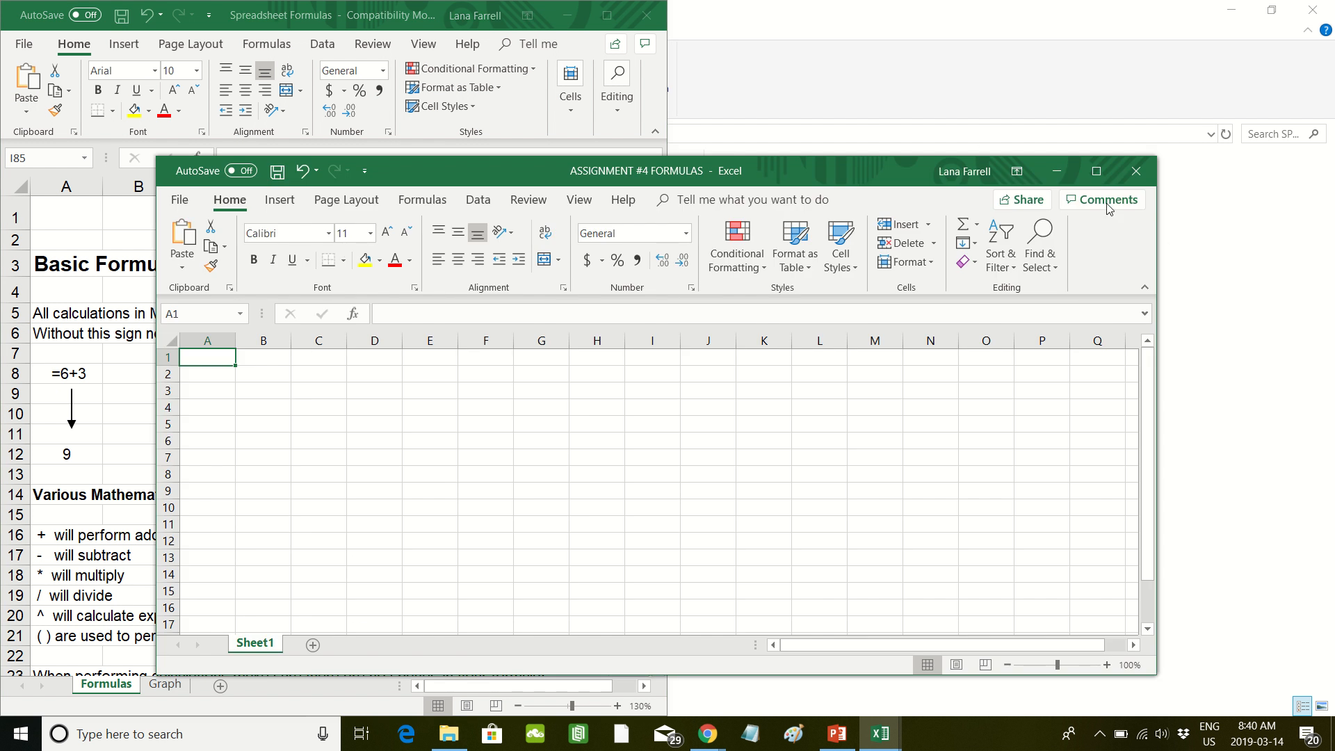
{"action": "left_click", "coordinate": [1097, 171]}
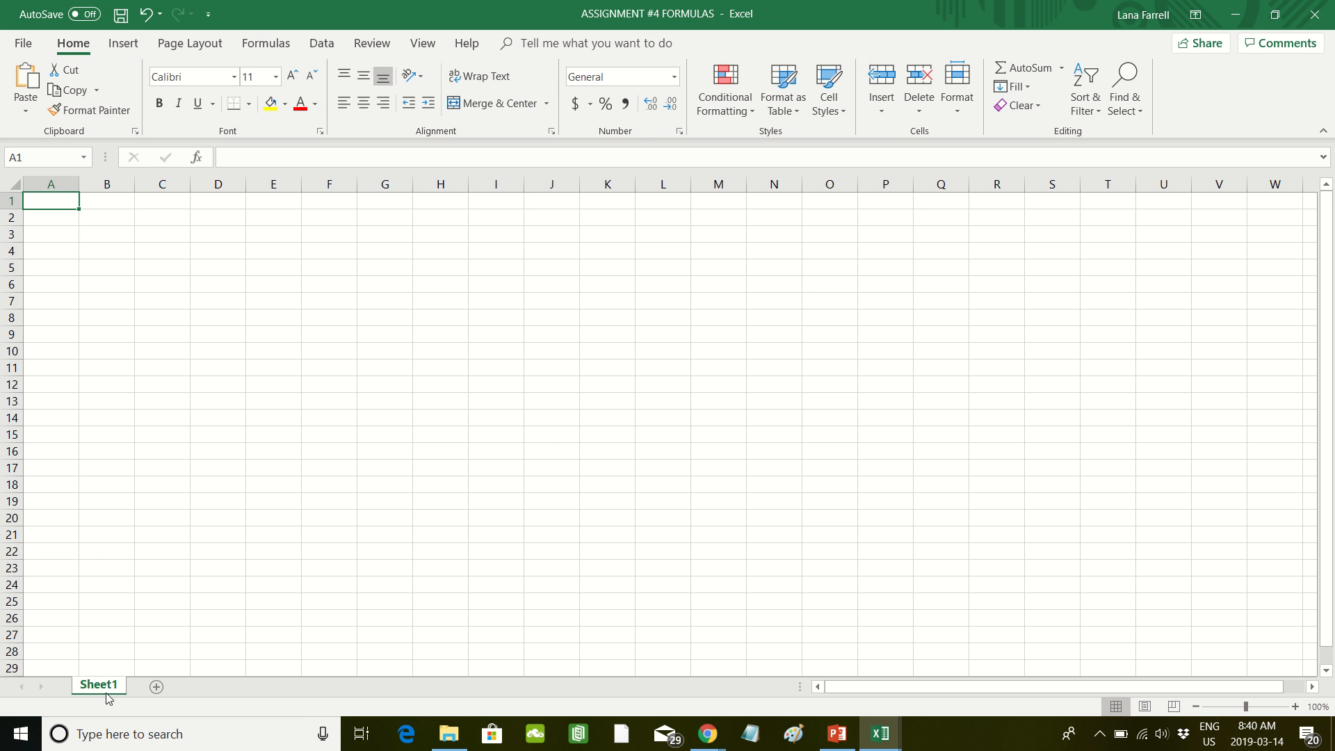
{"action": "left_click", "coordinate": [156, 687]}
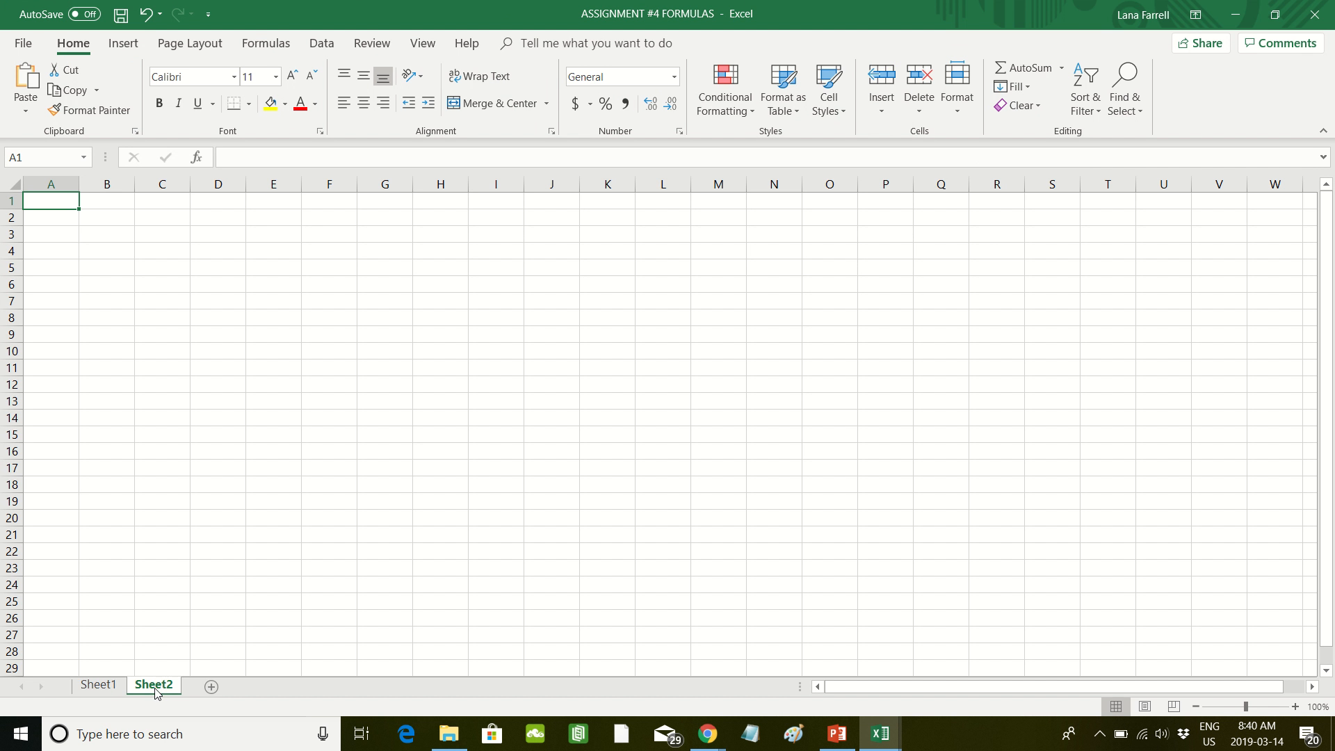
{"action": "left_click", "coordinate": [212, 687]}
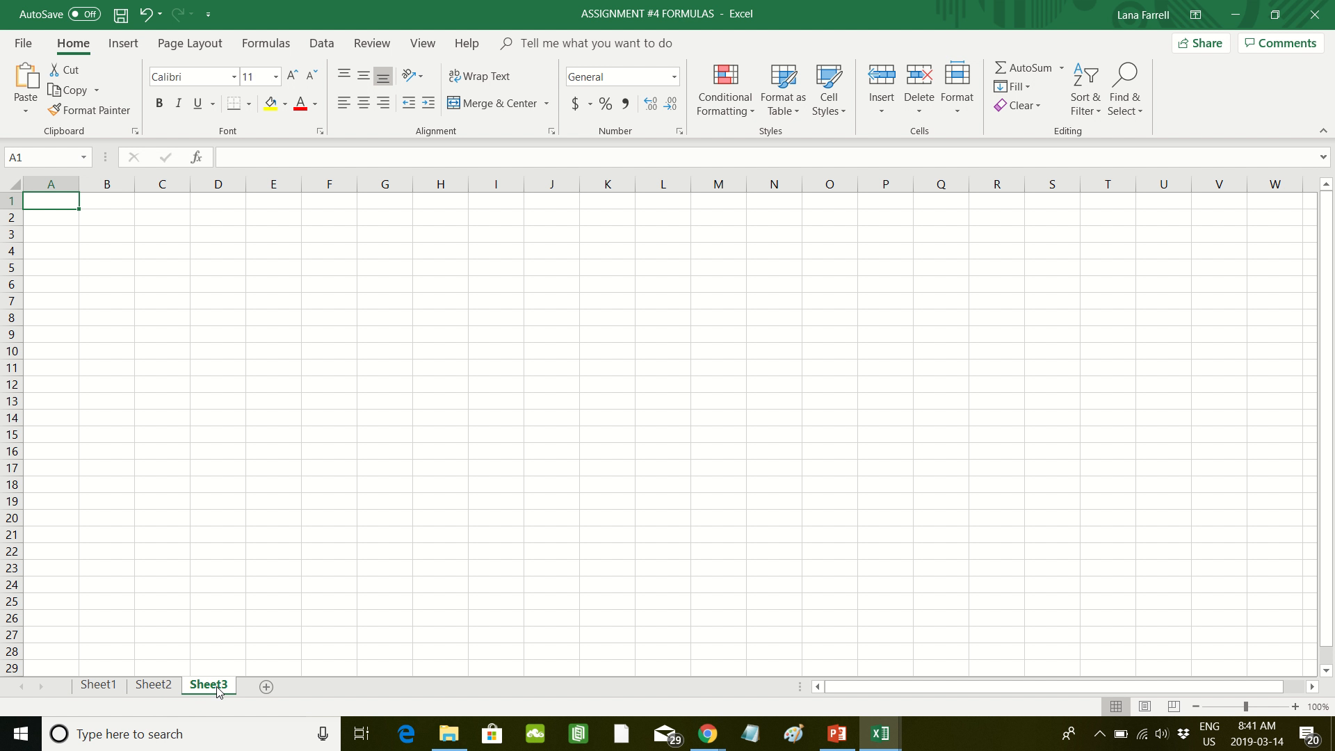
{"action": "left_click", "coordinate": [153, 687]}
{"action": "left_click", "coordinate": [98, 688]}
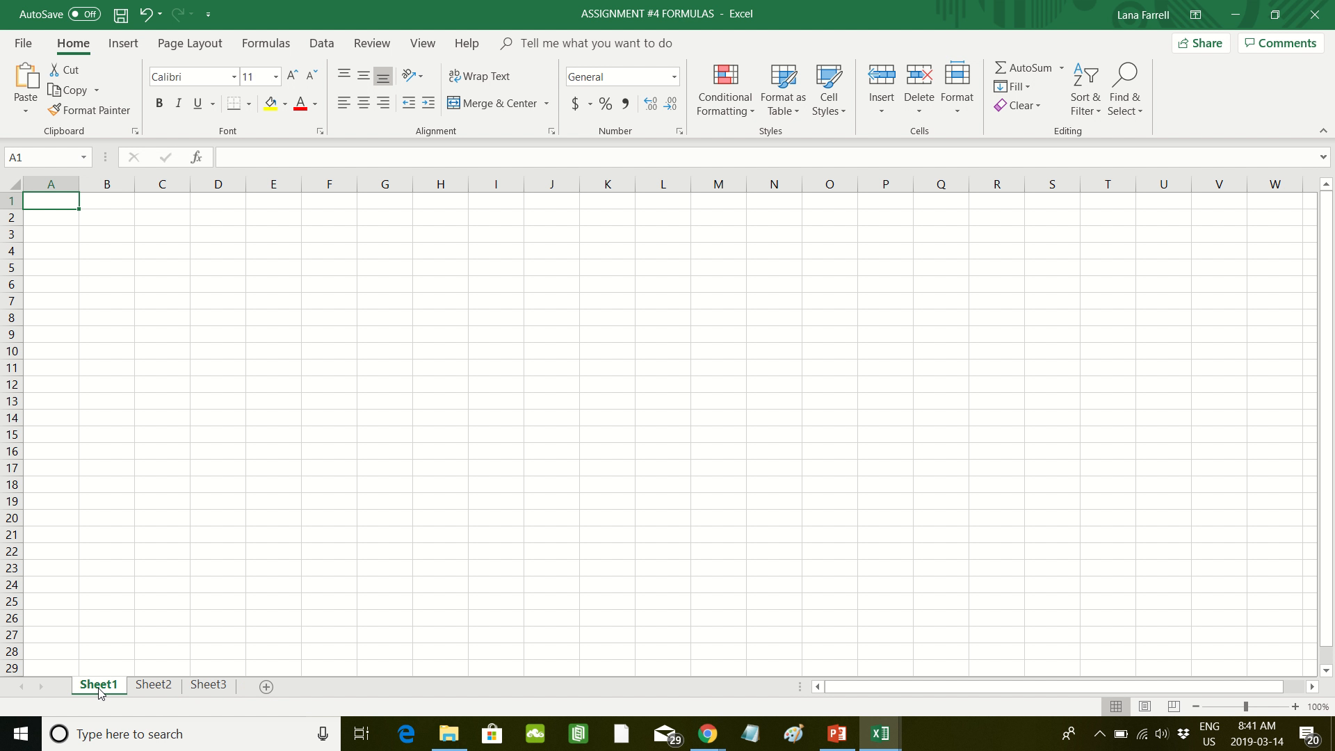
Step: Switch to the Chrome windows showing the Assignment #4 and Spreadsheet Formulas documents and enlarge the assignment page by two zoom levels
{"action": "left_click", "coordinate": [708, 735]}
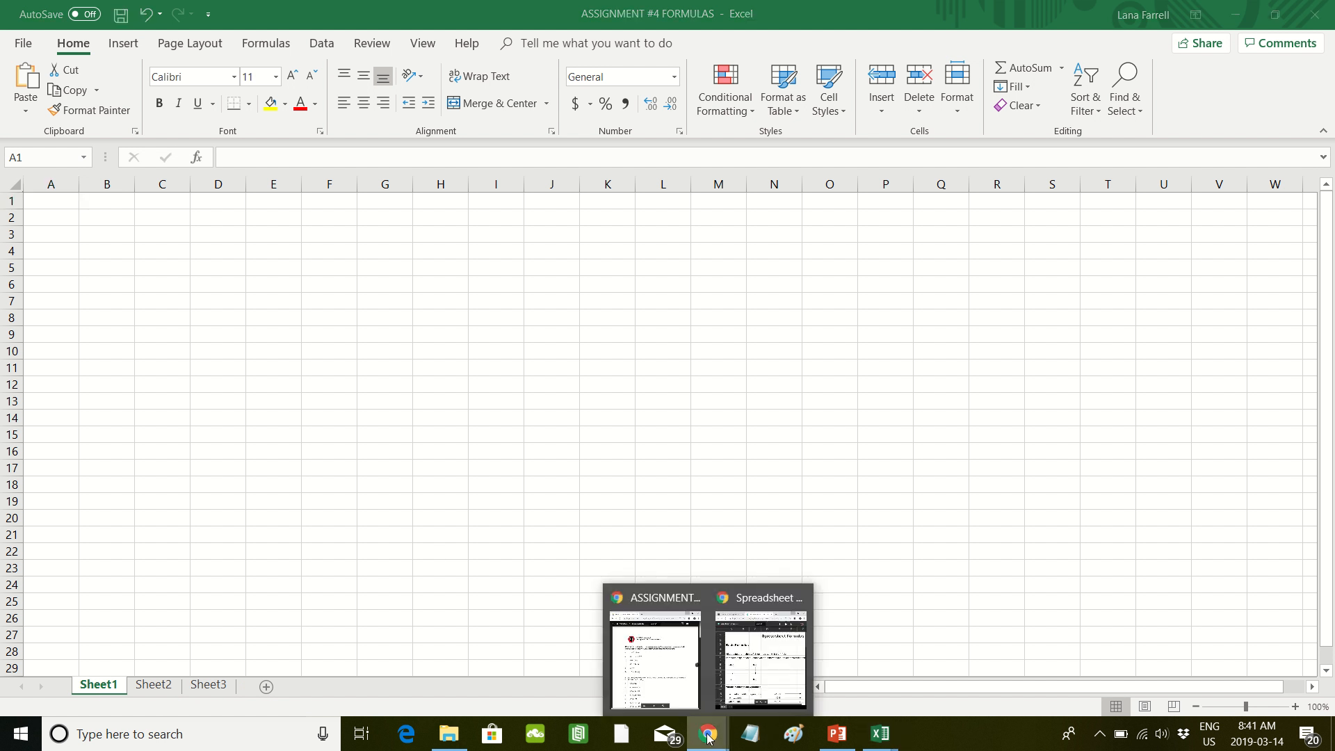
{"action": "left_click", "coordinate": [697, 710]}
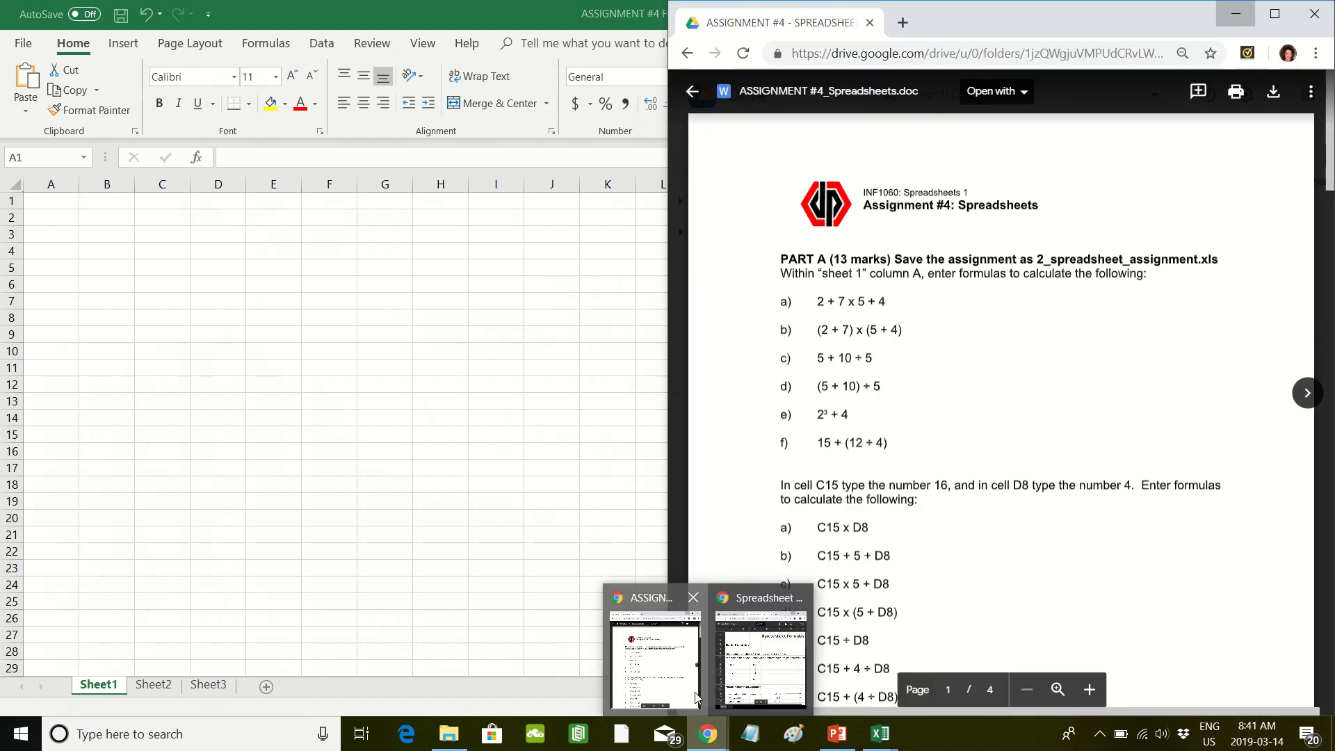
{"action": "left_click", "coordinate": [710, 732]}
{"action": "left_click", "coordinate": [736, 685]}
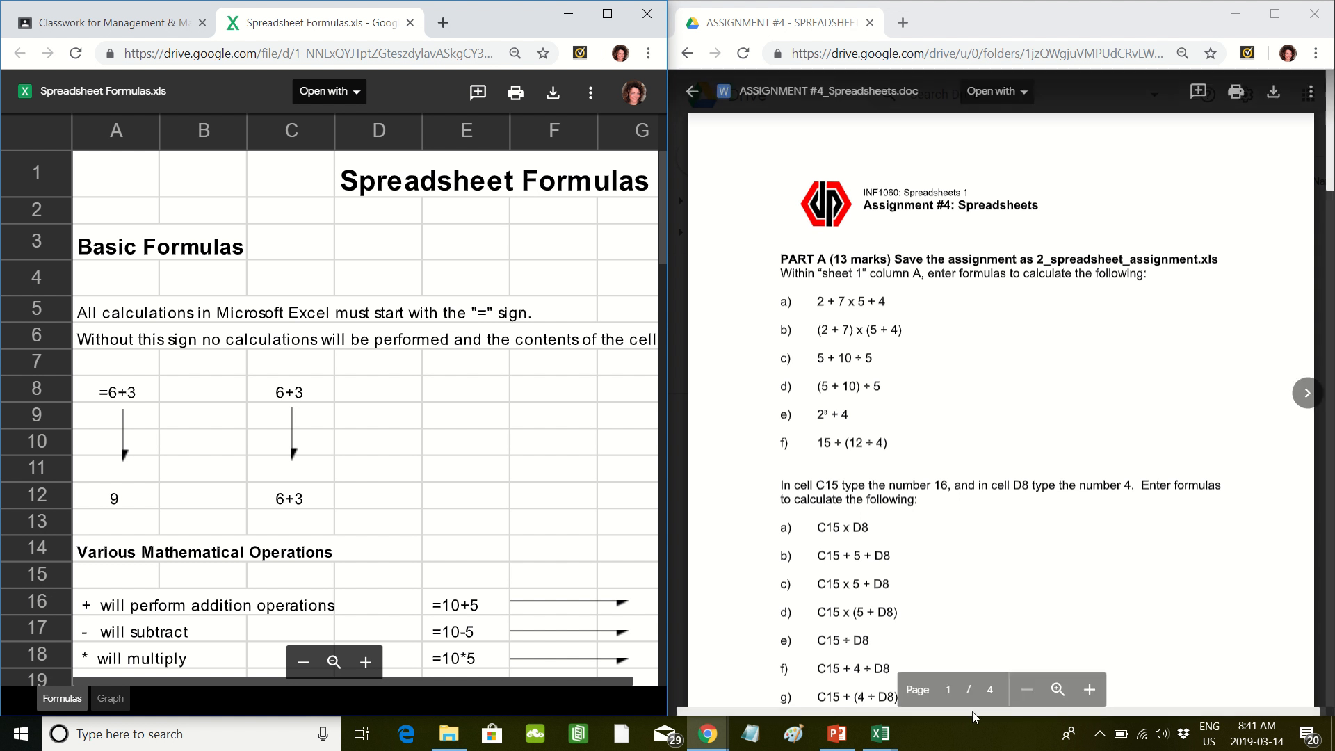
{"action": "left_click", "coordinate": [1094, 689]}
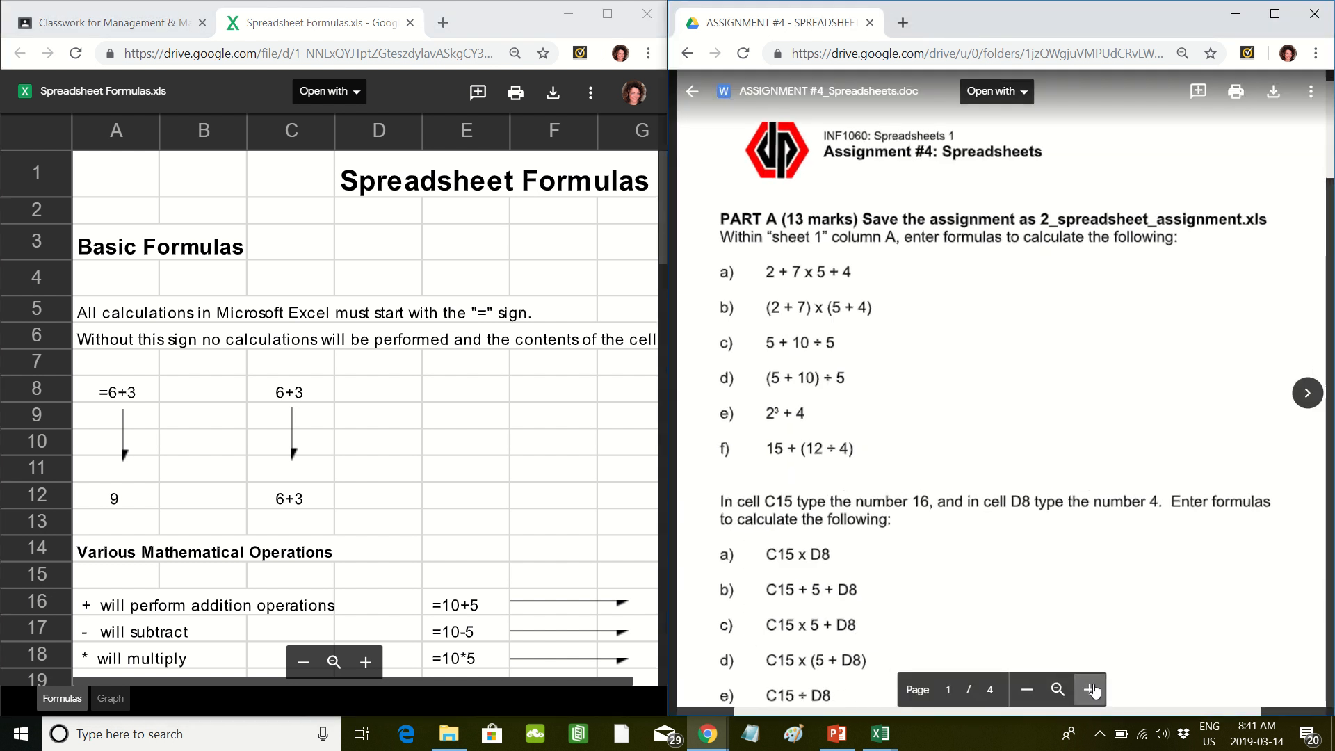
{"action": "left_click", "coordinate": [1093, 689]}
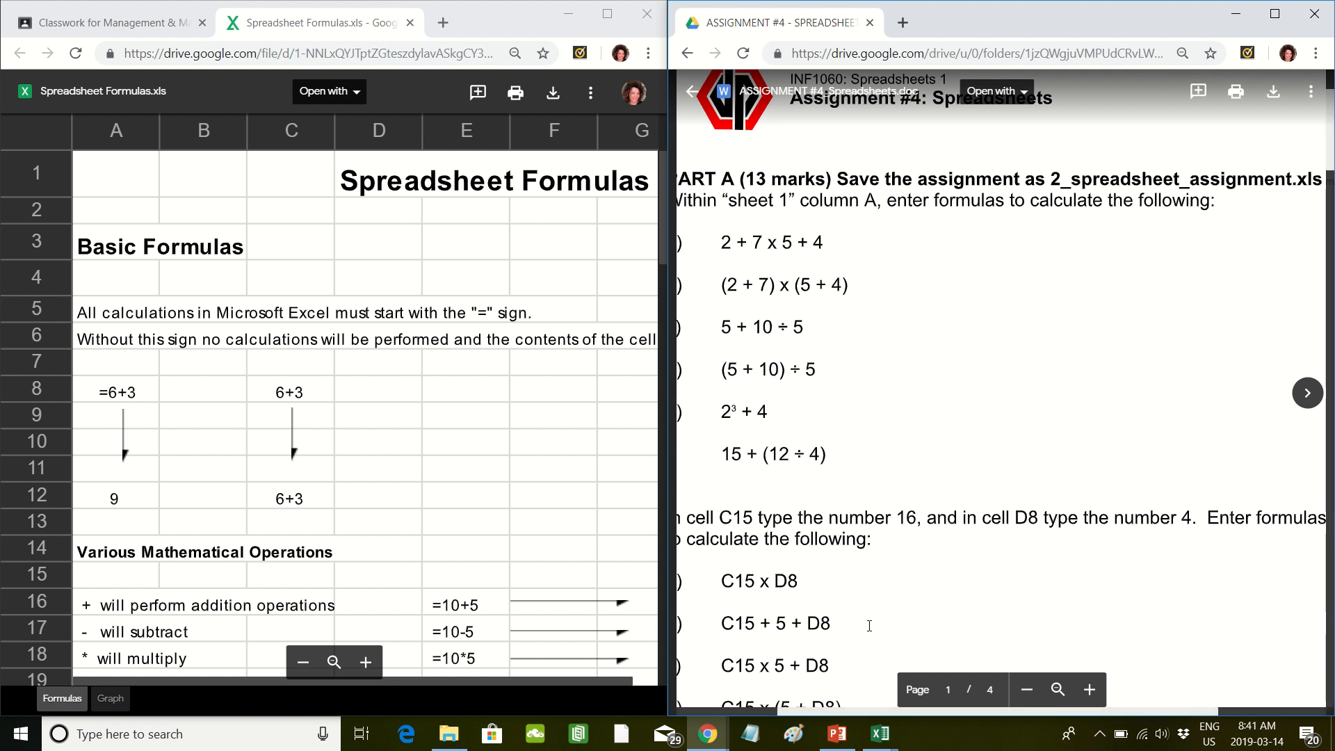
Step: Return to the ASSIGNMENT #4 FORMULAS workbook in Excel and snap its window to half the screen beside the assignment document
{"action": "left_click", "coordinate": [880, 736]}
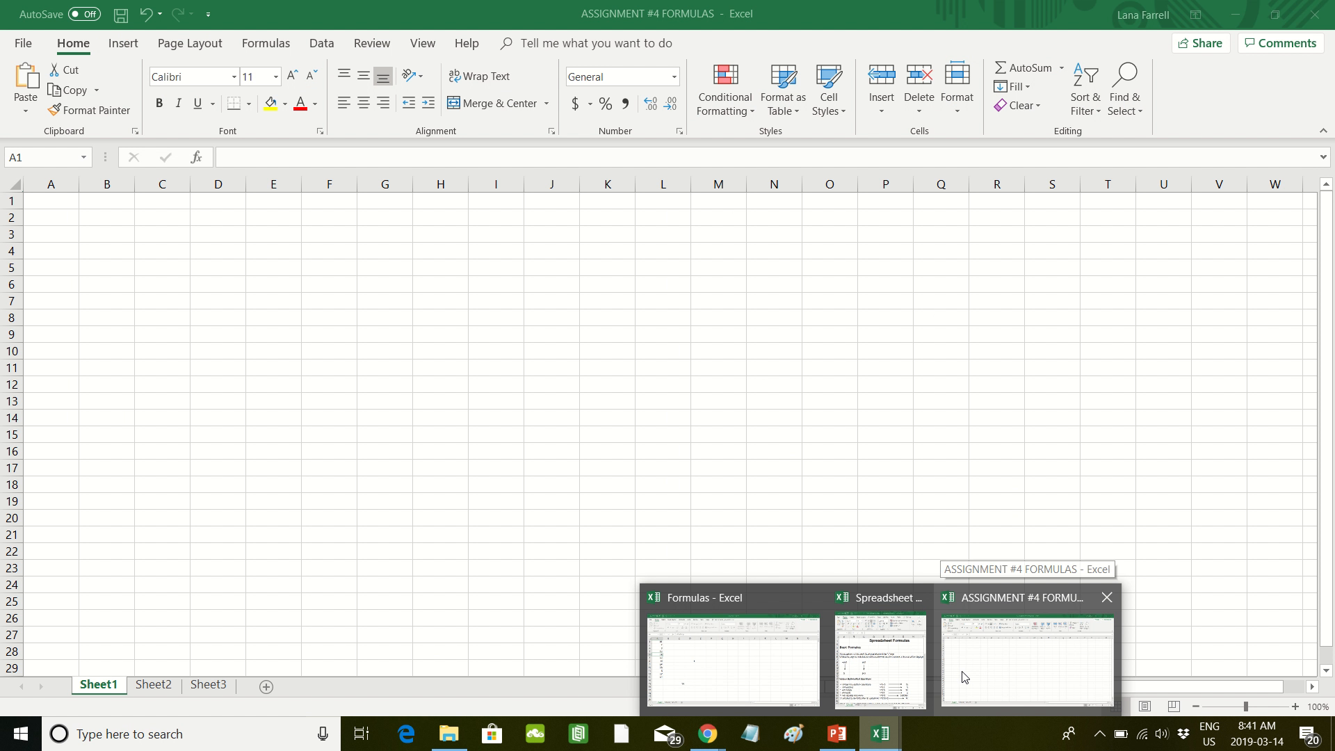
{"action": "left_click", "coordinate": [965, 677]}
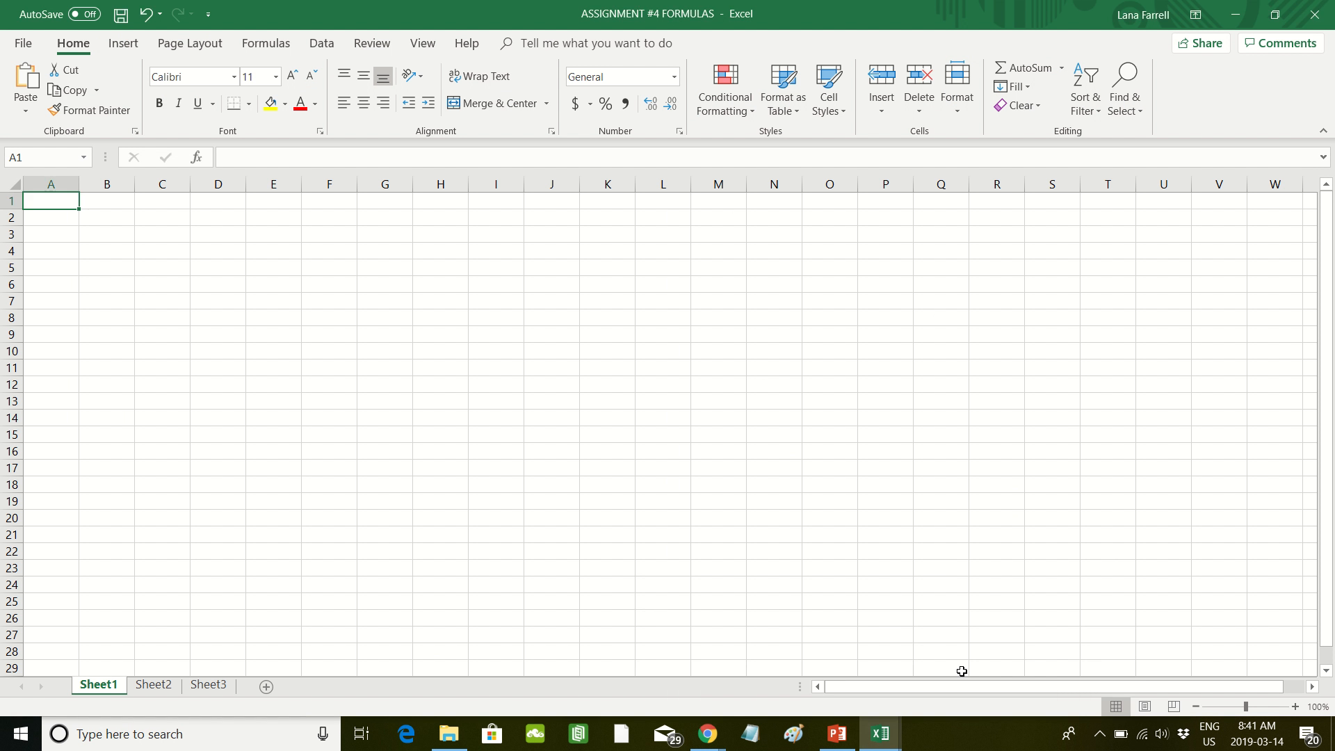
{"action": "left_click", "coordinate": [1272, 15]}
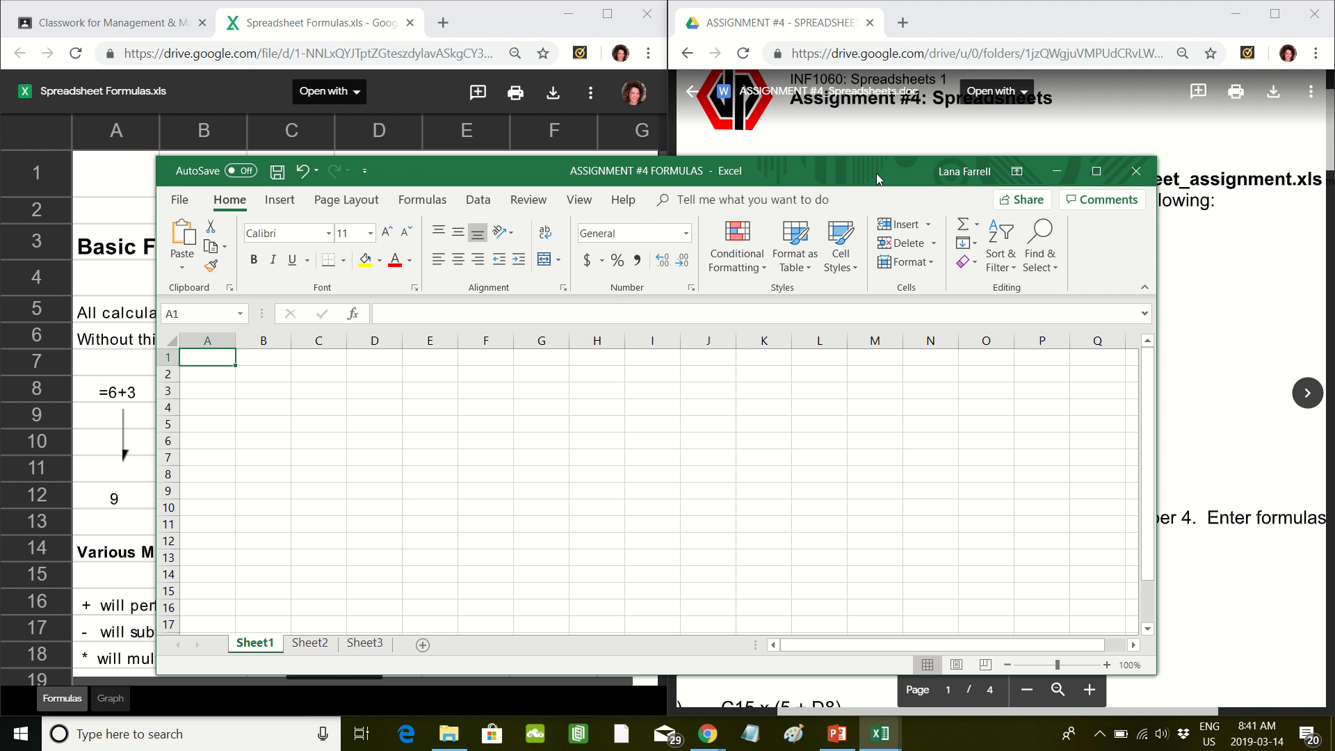
{"action": "left_click_drag", "start_coordinate": [876, 173], "coordinate": [3, 61]}
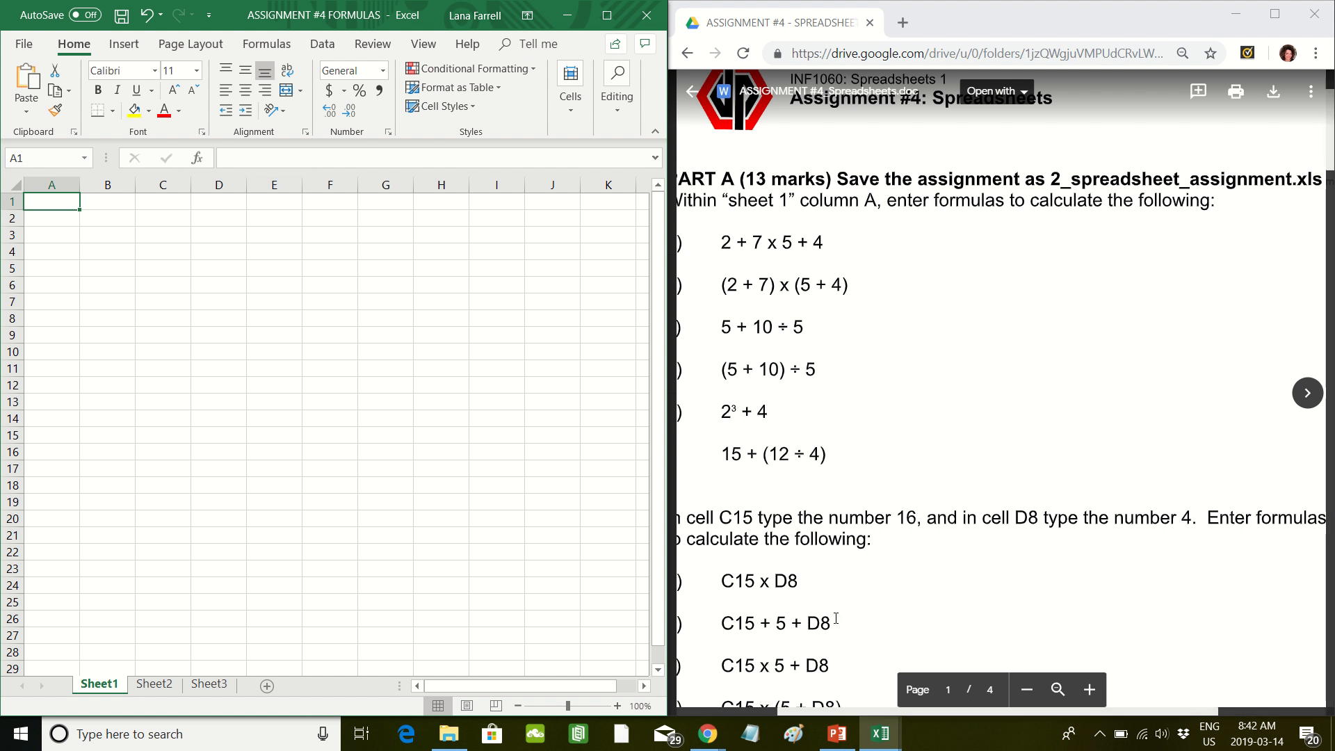
Step: Review the basic formulas and mathematical operators in the Spreadsheet Formulas workbook, then return to the ASSIGNMENT #4 FORMULAS workbook
{"action": "mouse_move", "coordinate": [884, 735]}
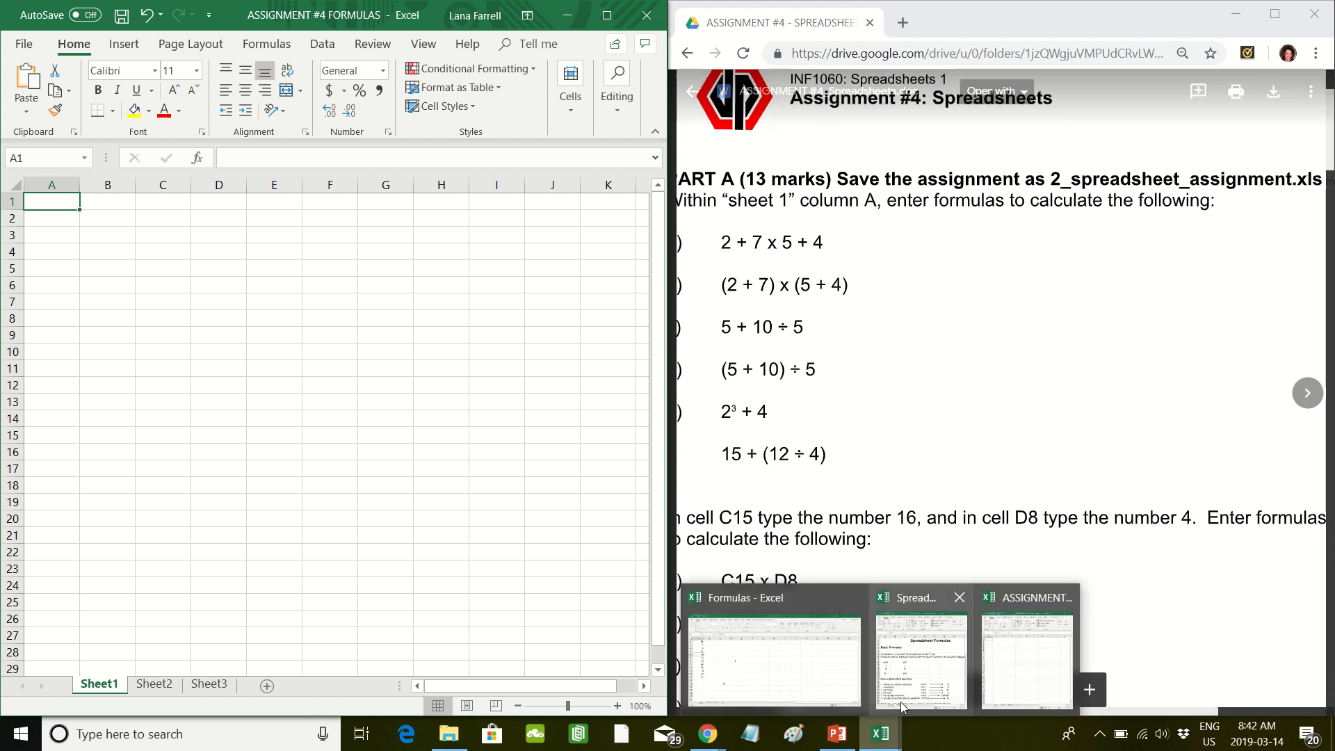
{"action": "left_click", "coordinate": [900, 699]}
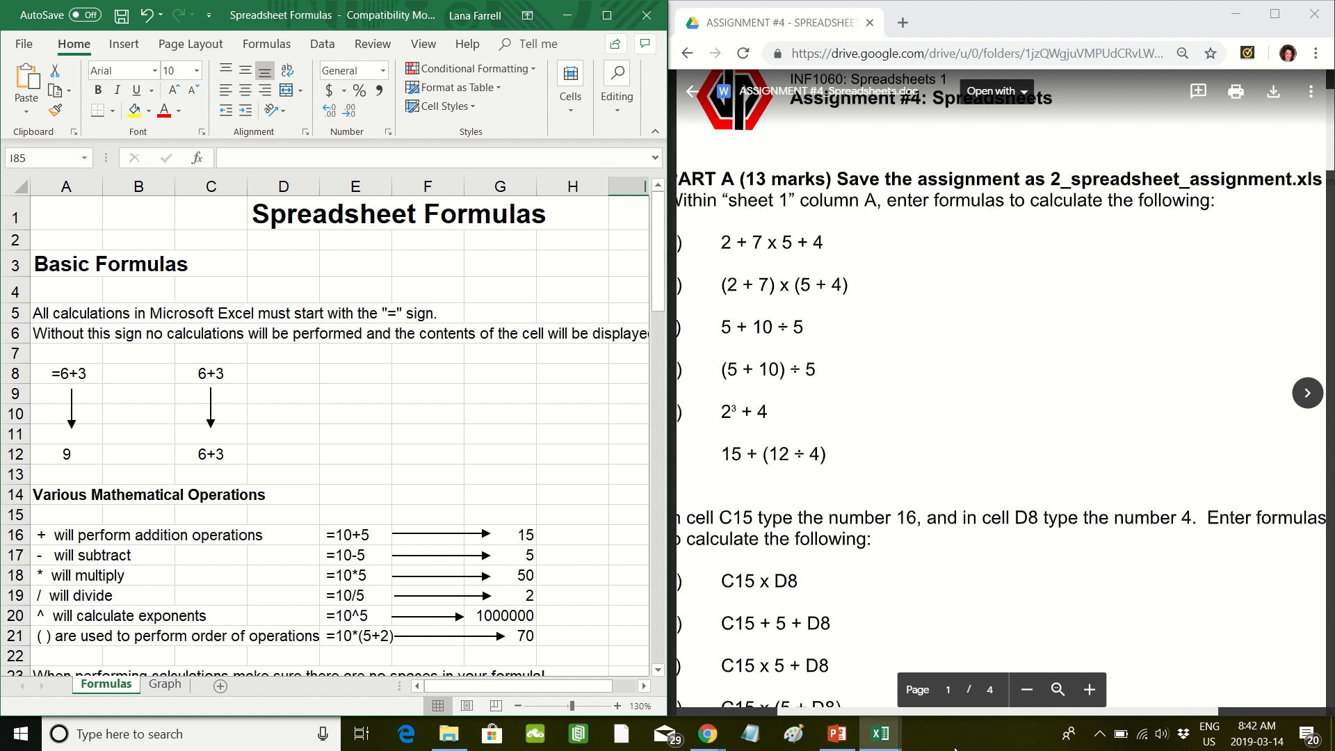
{"action": "mouse_move", "coordinate": [881, 735]}
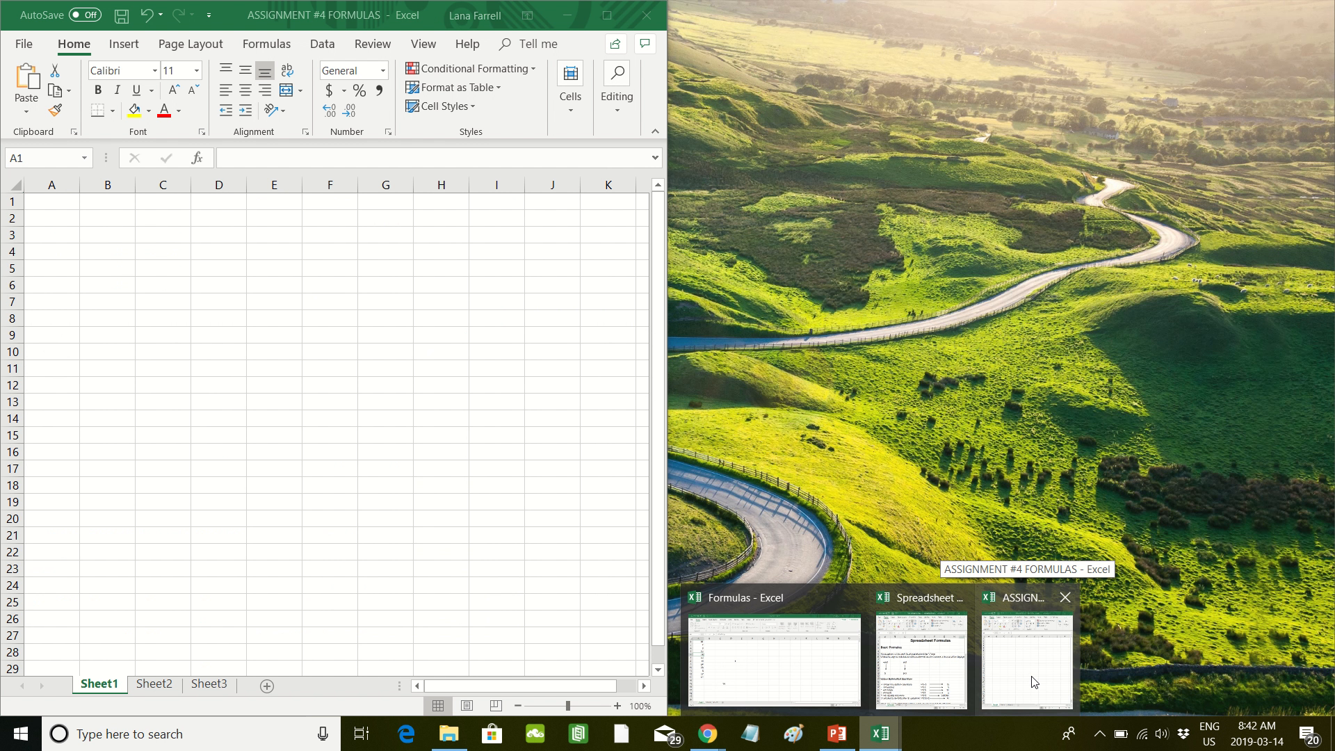
{"action": "left_click", "coordinate": [1035, 682]}
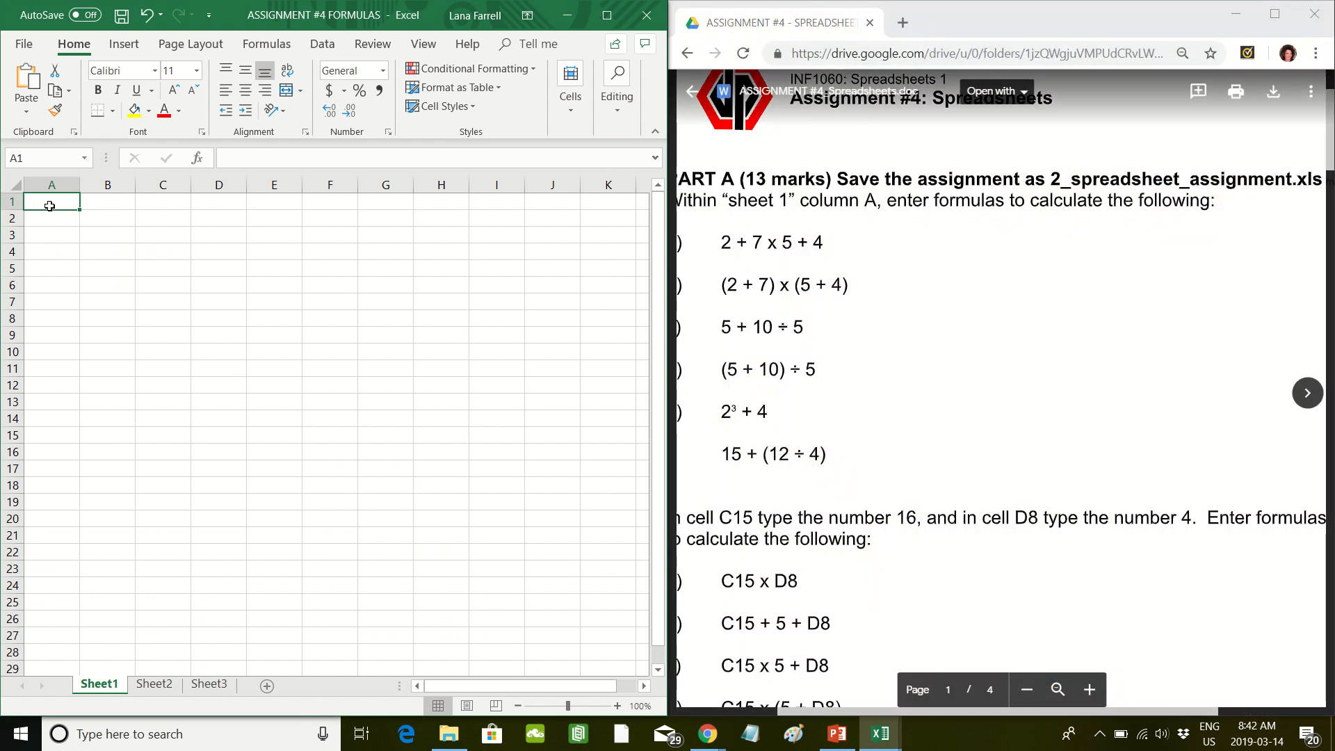
Step: Enter the formula =2+7*5+4 in cell A1 of Sheet1
{"action": "left_click", "coordinate": [264, 154]}
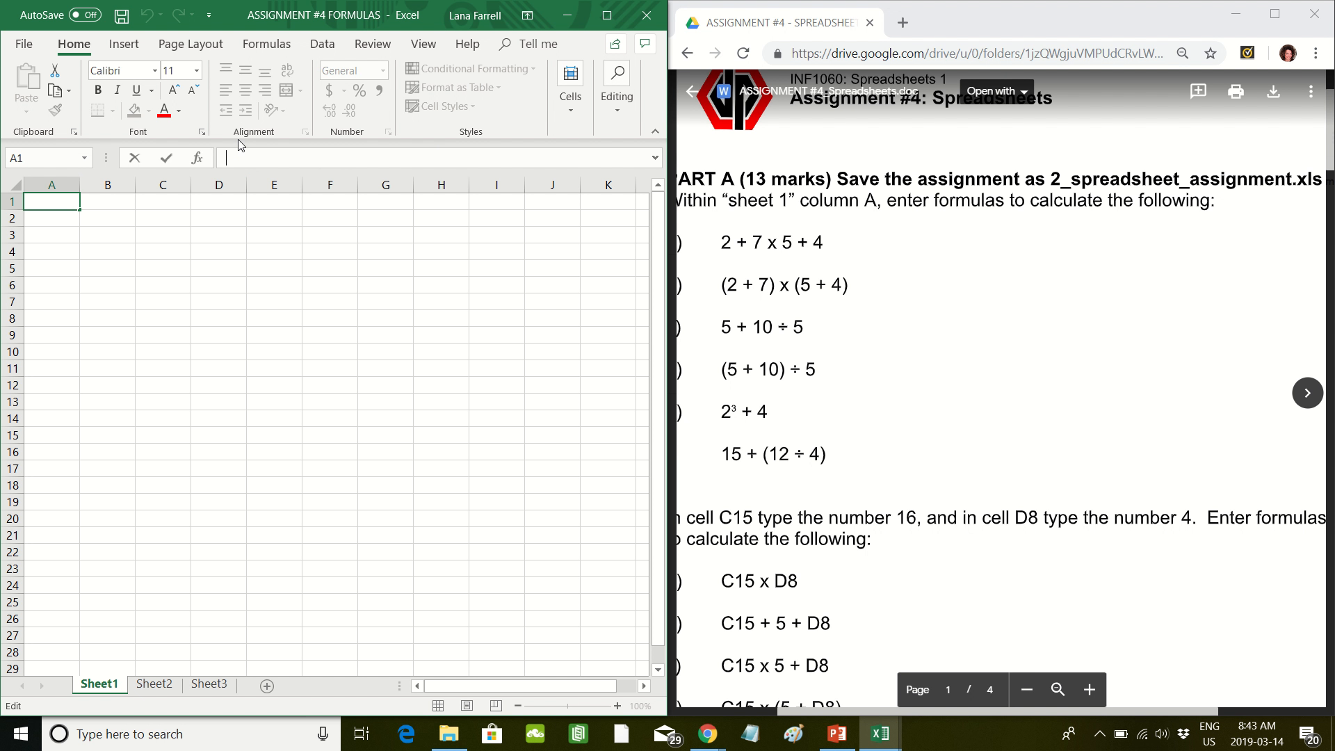
{"action": "type", "text": "="}
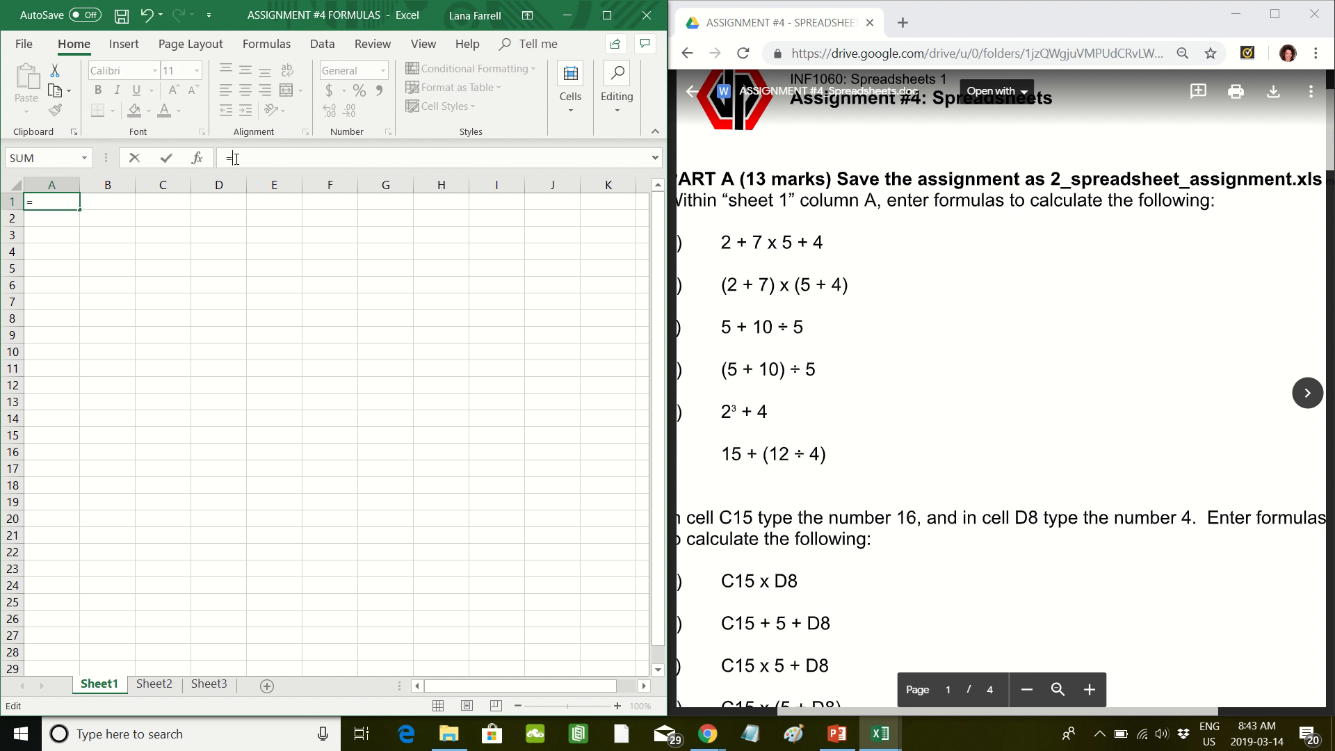
{"action": "type", "text": "2+Y"}
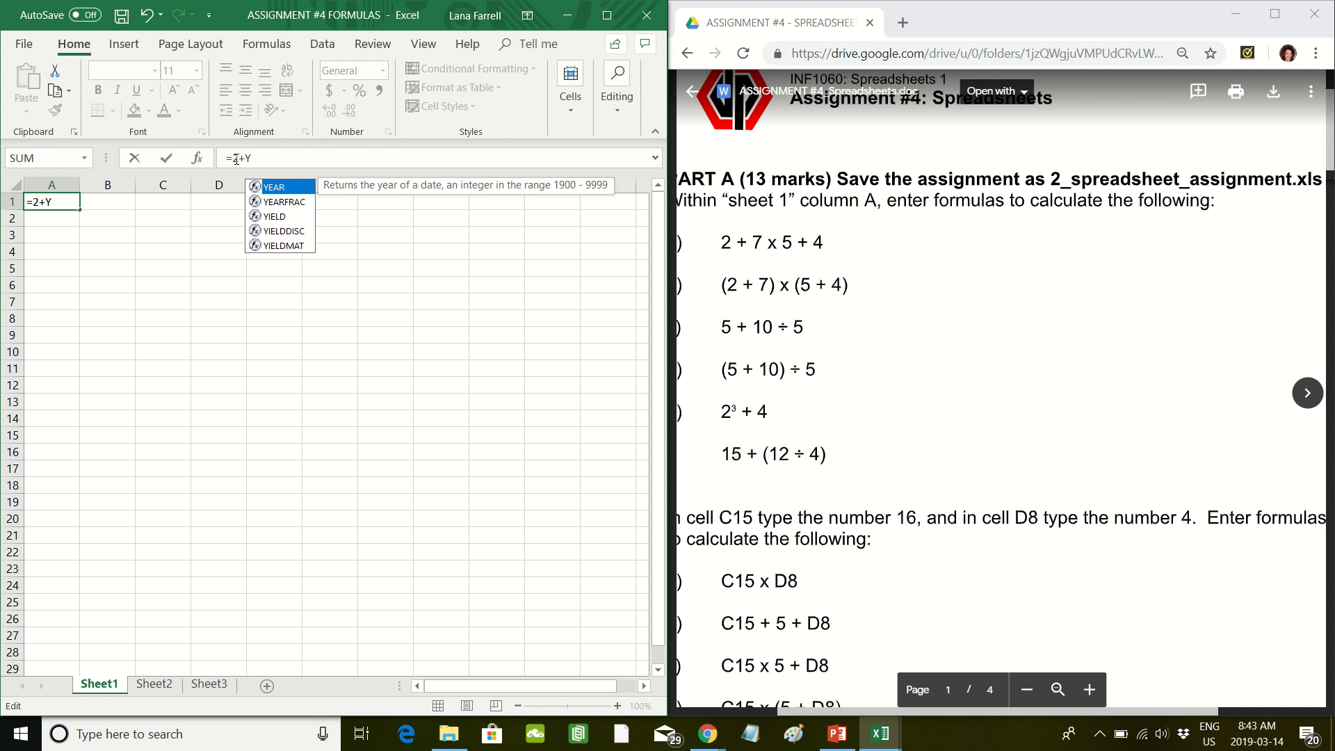
{"action": "key", "text": "BackSpace"}
{"action": "type", "text": "7"}
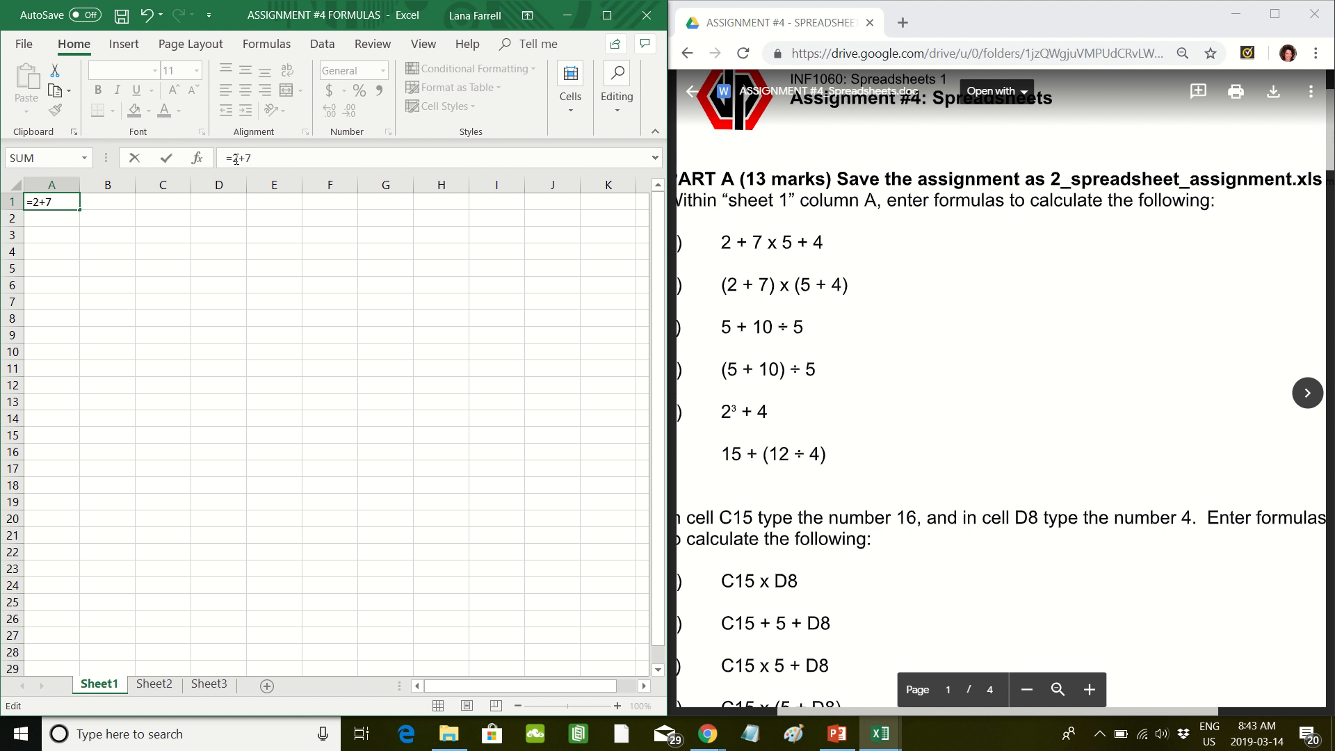
{"action": "type", "text": "*5+4"}
{"action": "key", "text": "Return"}
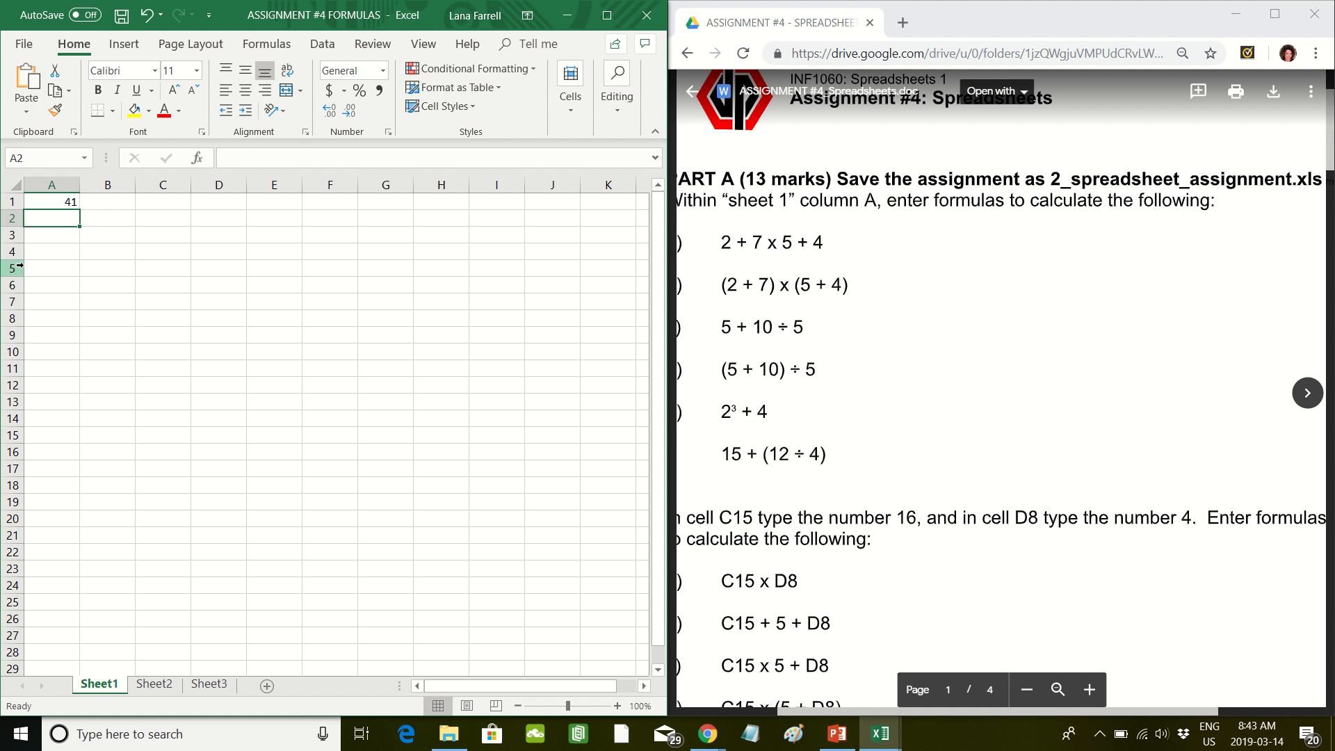
Step: Enter the formula =(2+7)*(5+4) in cell A2, accepting the suggested closing-parenthesis correction
{"action": "left_click", "coordinate": [267, 164]}
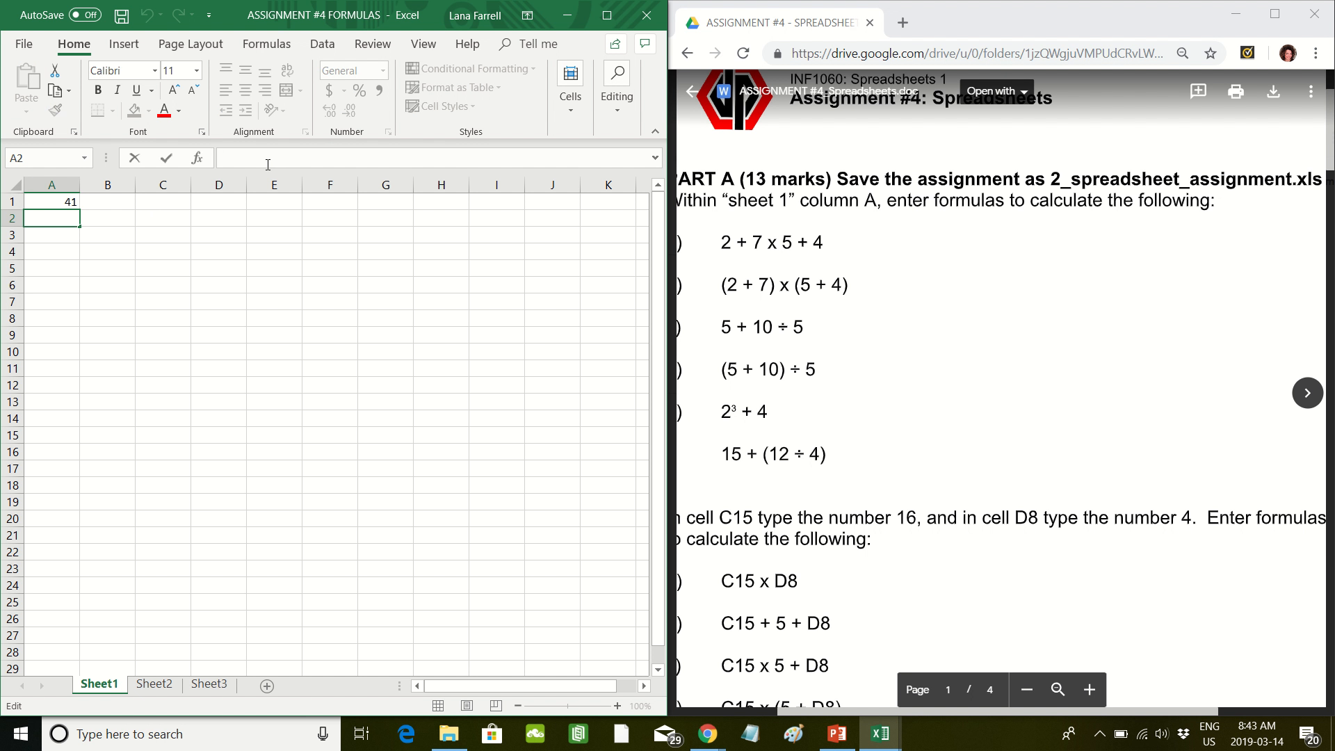
{"action": "type", "text": "=("}
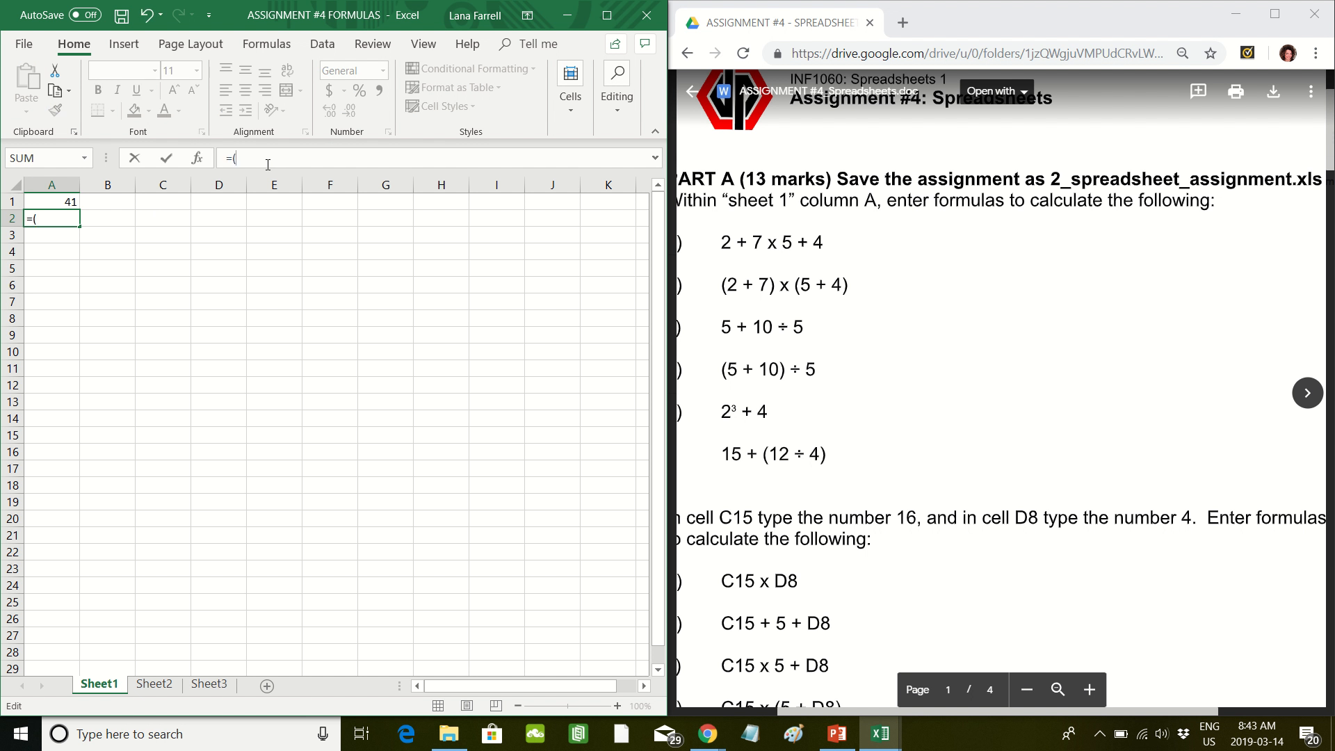
{"action": "type", "text": "2+7)*(5+4"}
{"action": "key", "text": "Return"}
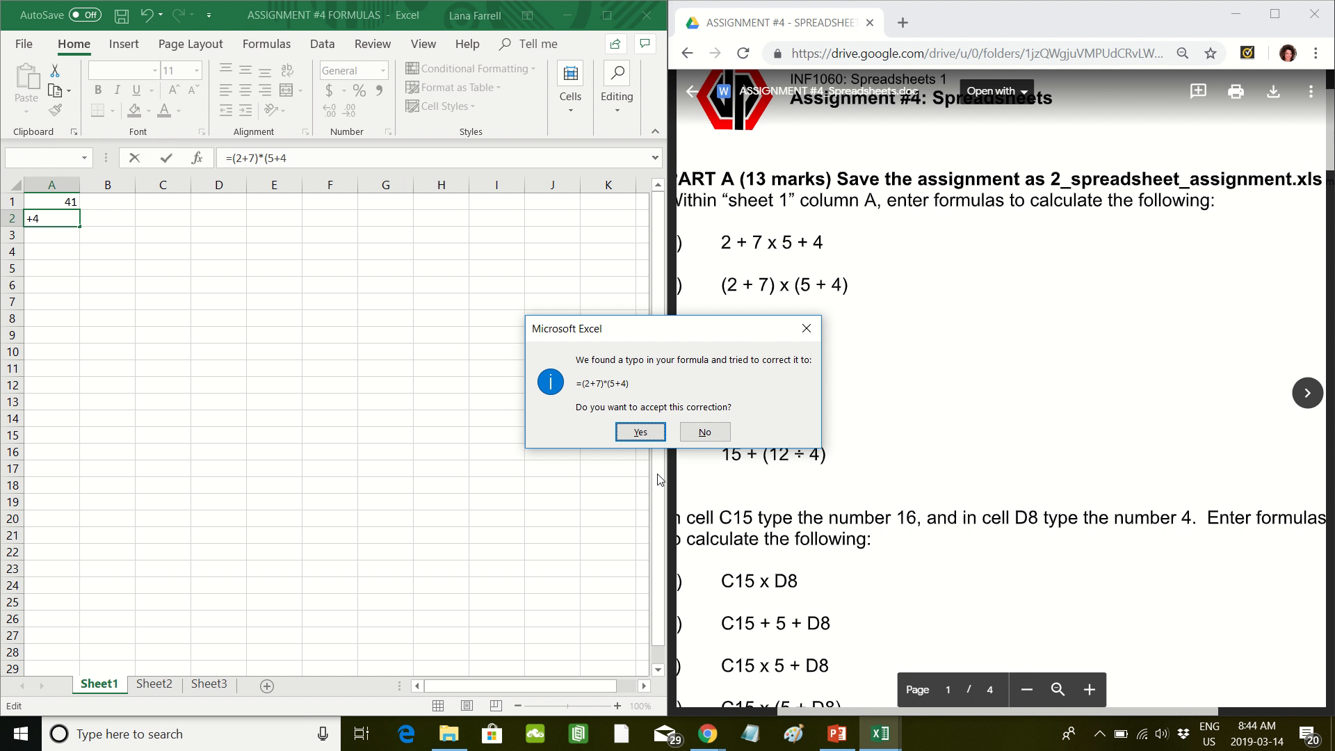
{"action": "left_click", "coordinate": [640, 433]}
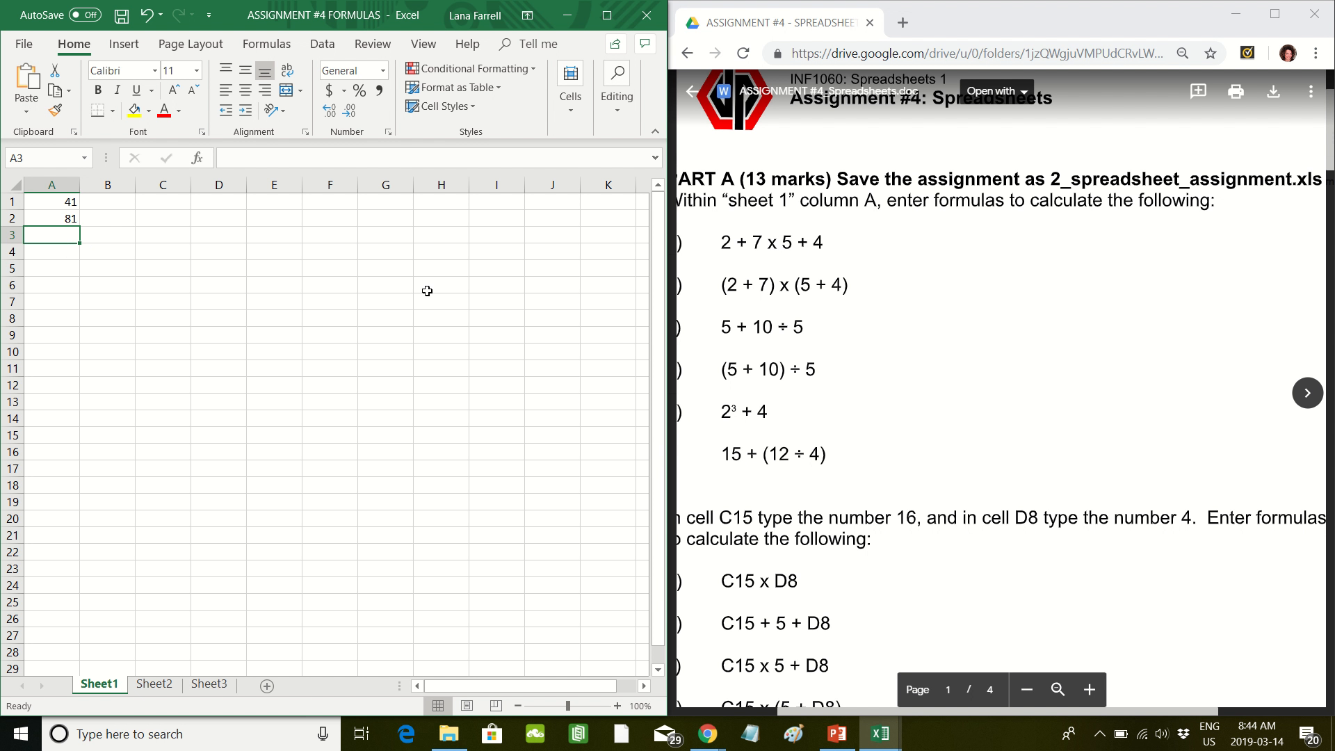
Step: Enter the formula =5+10/5 in cell A3 of Sheet1
{"action": "left_click", "coordinate": [236, 154]}
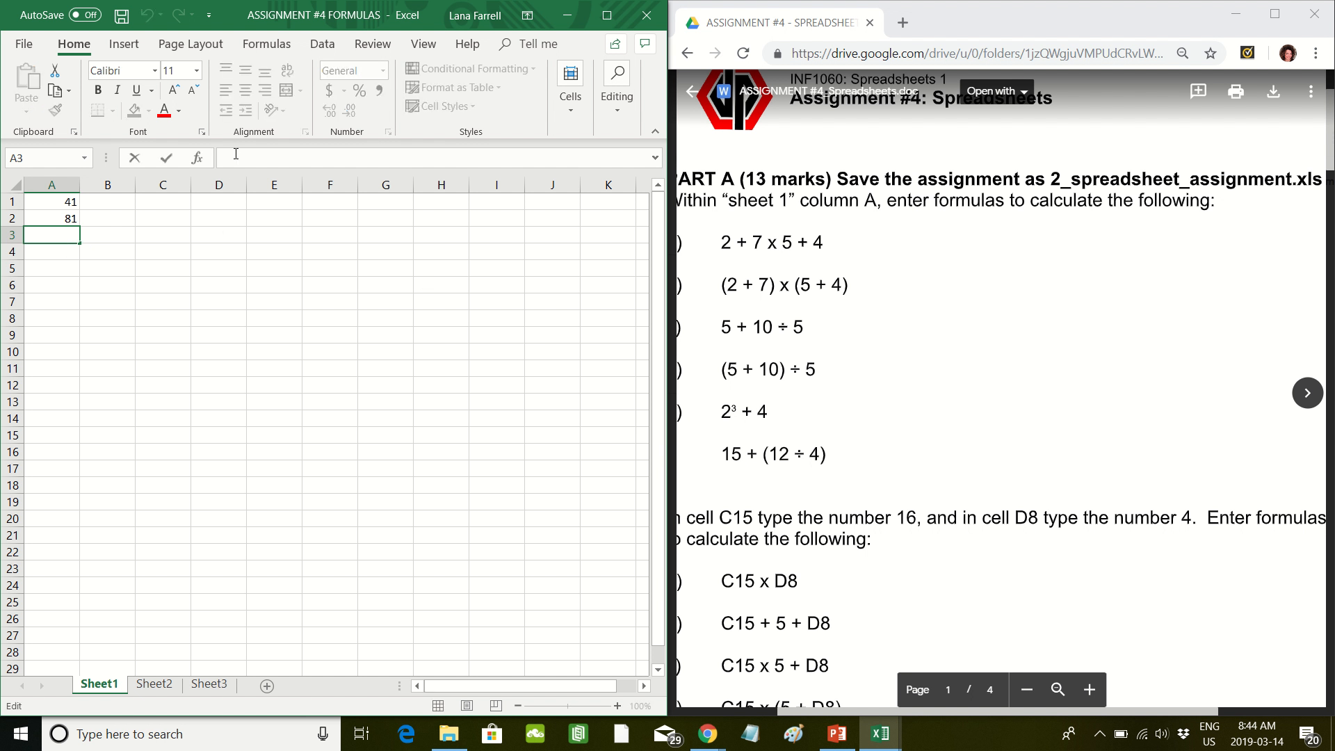
{"action": "type", "text": "=5"}
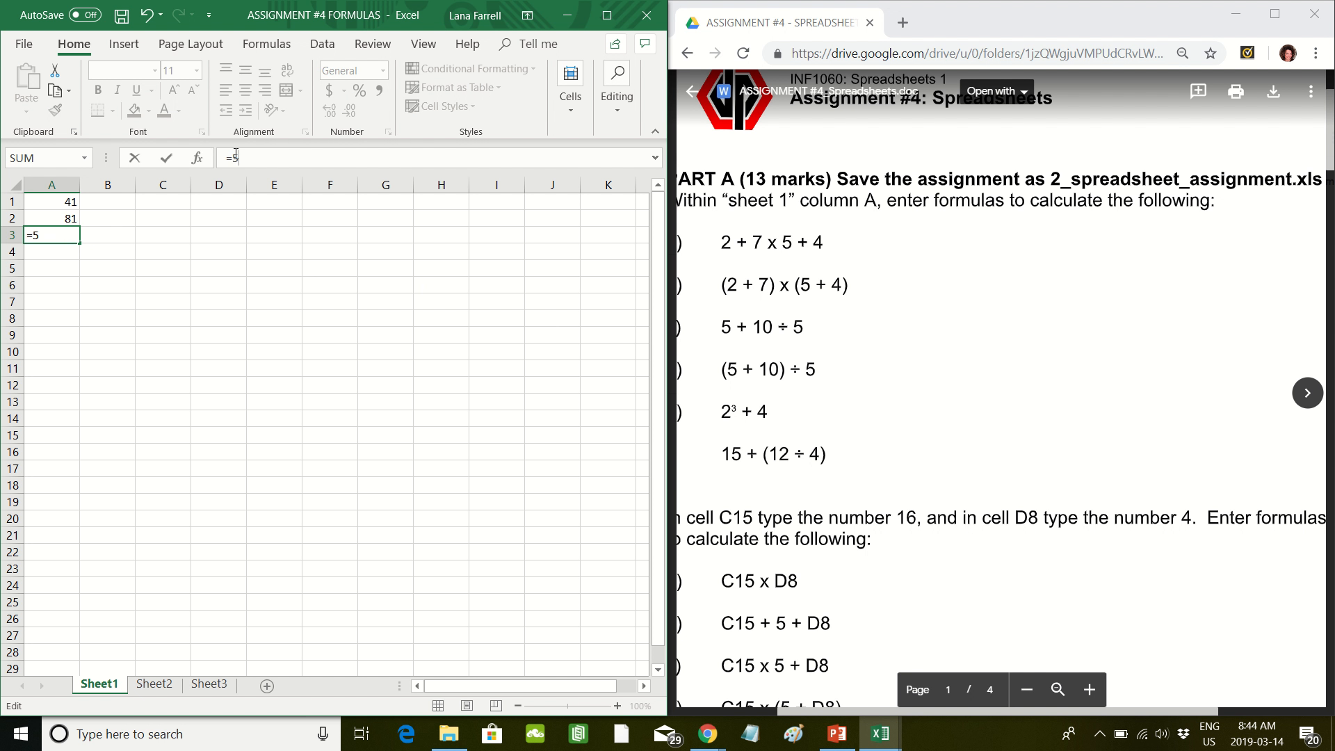
{"action": "type", "text": "+10/5"}
{"action": "key", "text": "Return"}
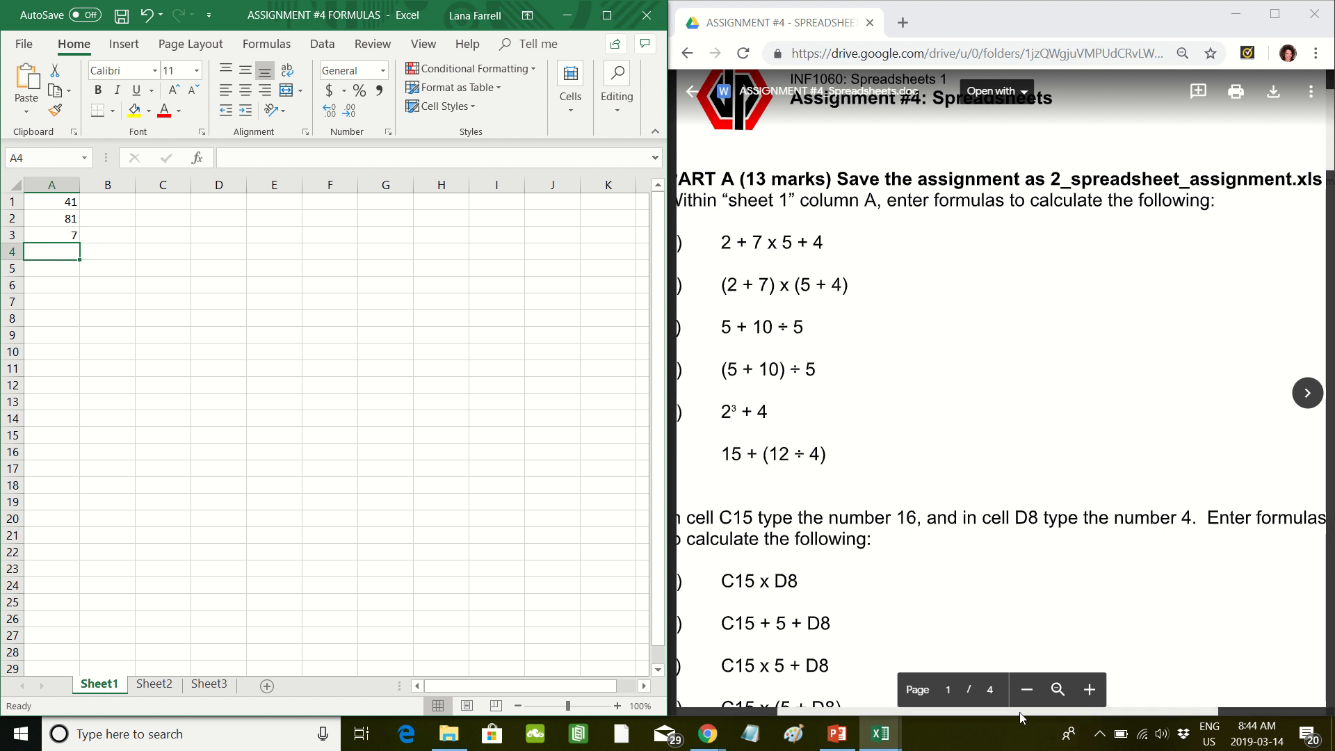
Step: Enter the formula =2^3+4 for question e in cell A5, leaving A4 empty
{"action": "left_click", "coordinate": [1028, 692]}
{"action": "left_click", "coordinate": [1028, 690]}
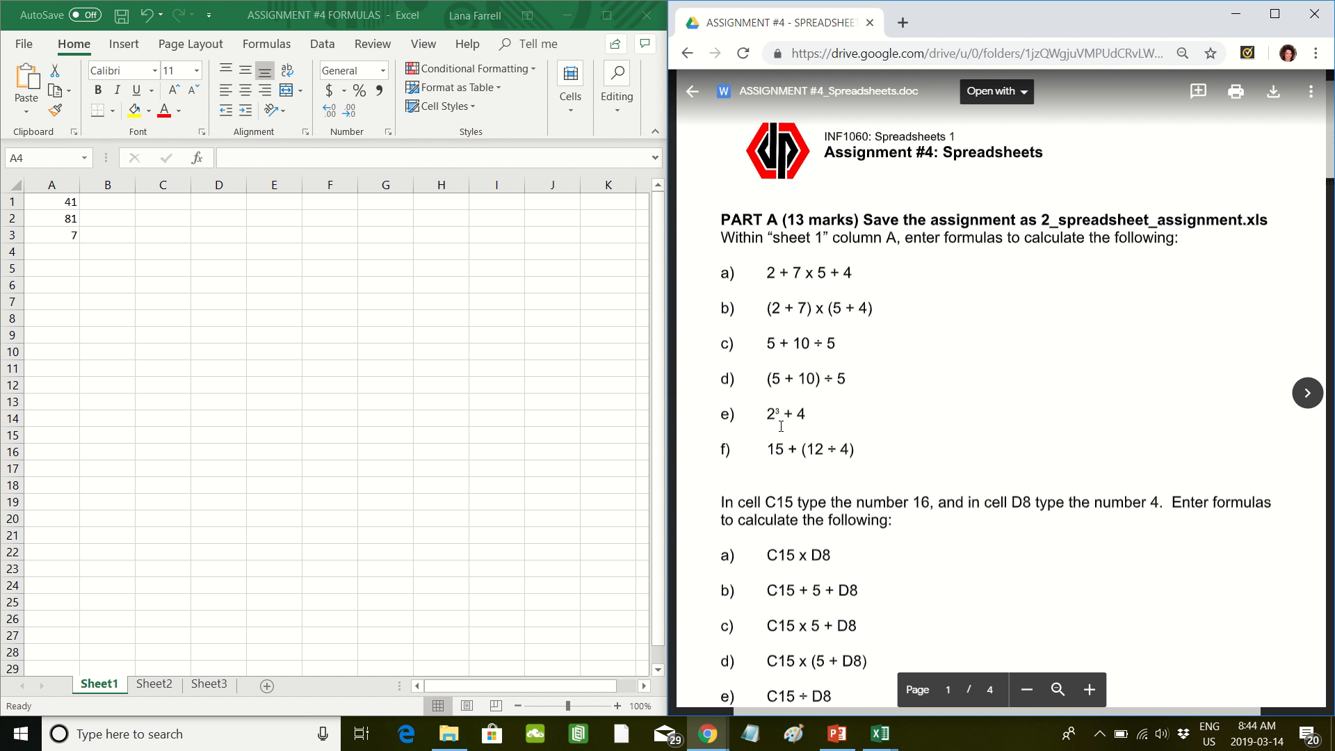
{"action": "left_click", "coordinate": [58, 249]}
{"action": "left_click", "coordinate": [57, 269]}
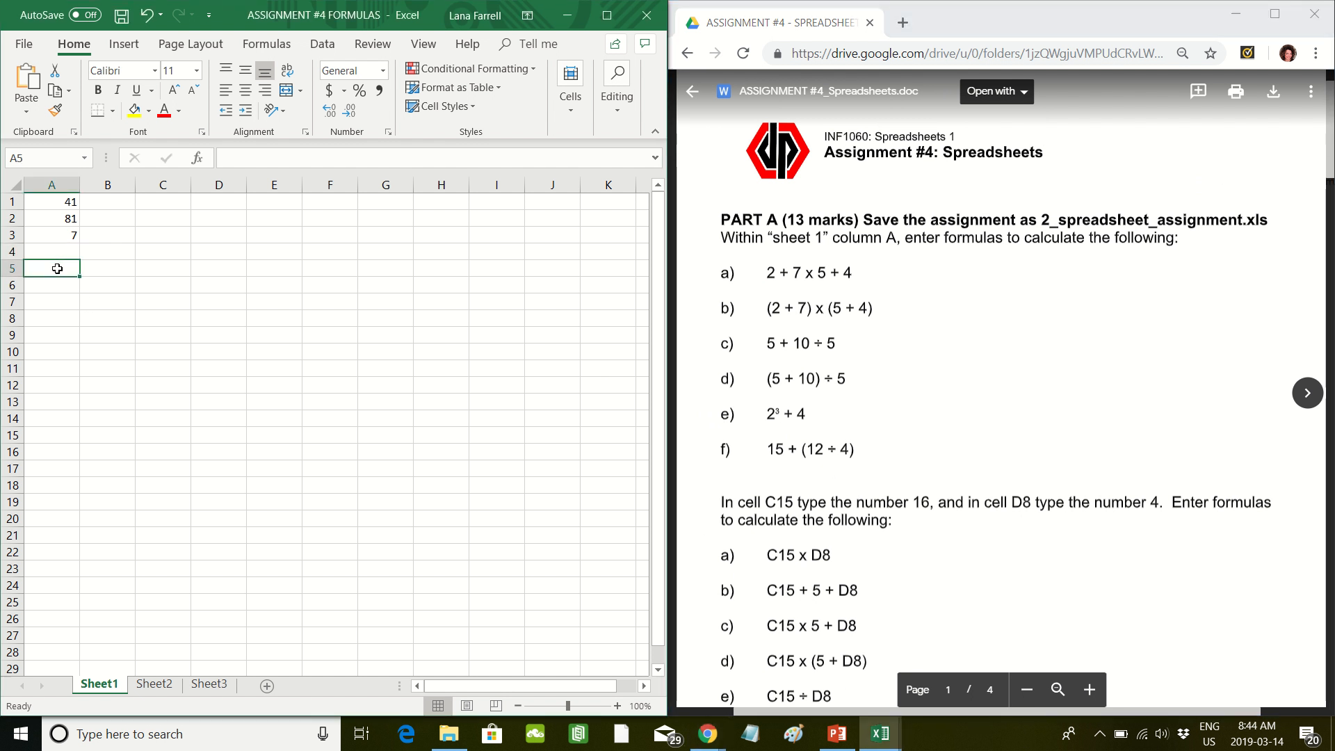
{"action": "left_click", "coordinate": [235, 156]}
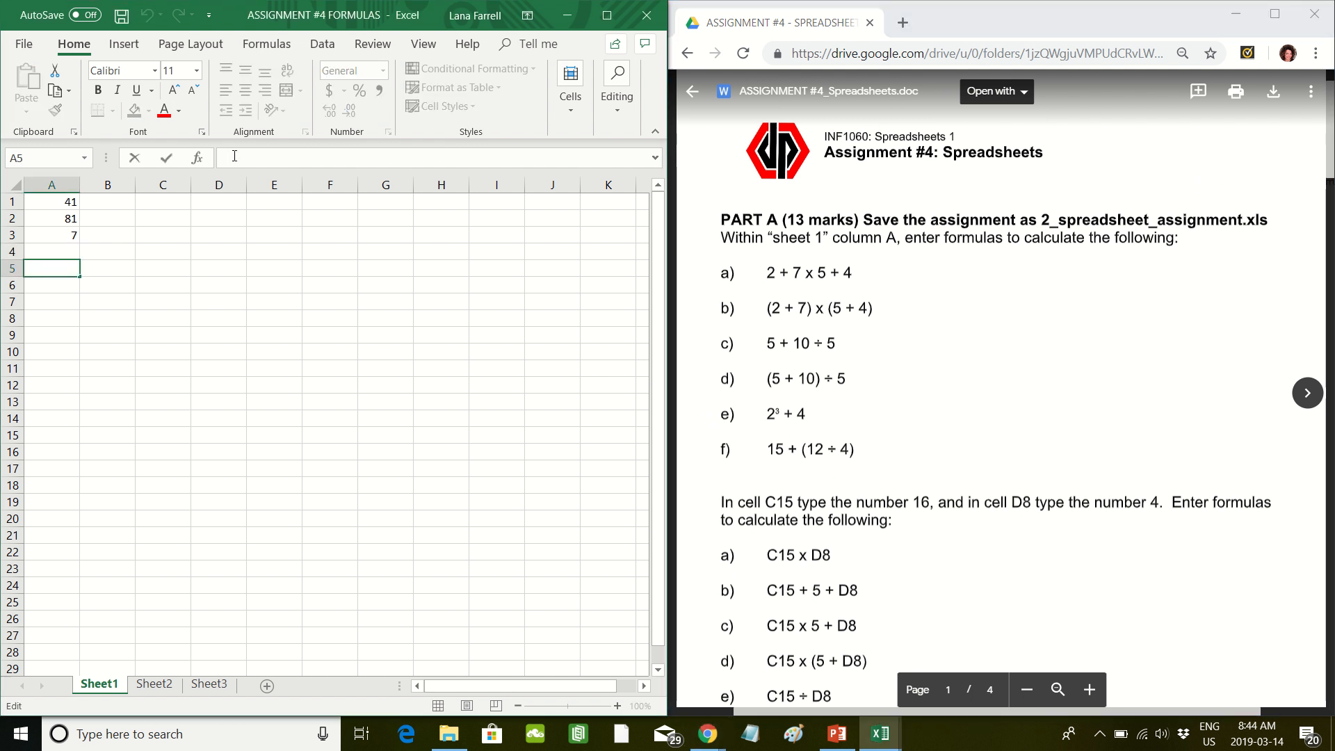
{"action": "type", "text": "="}
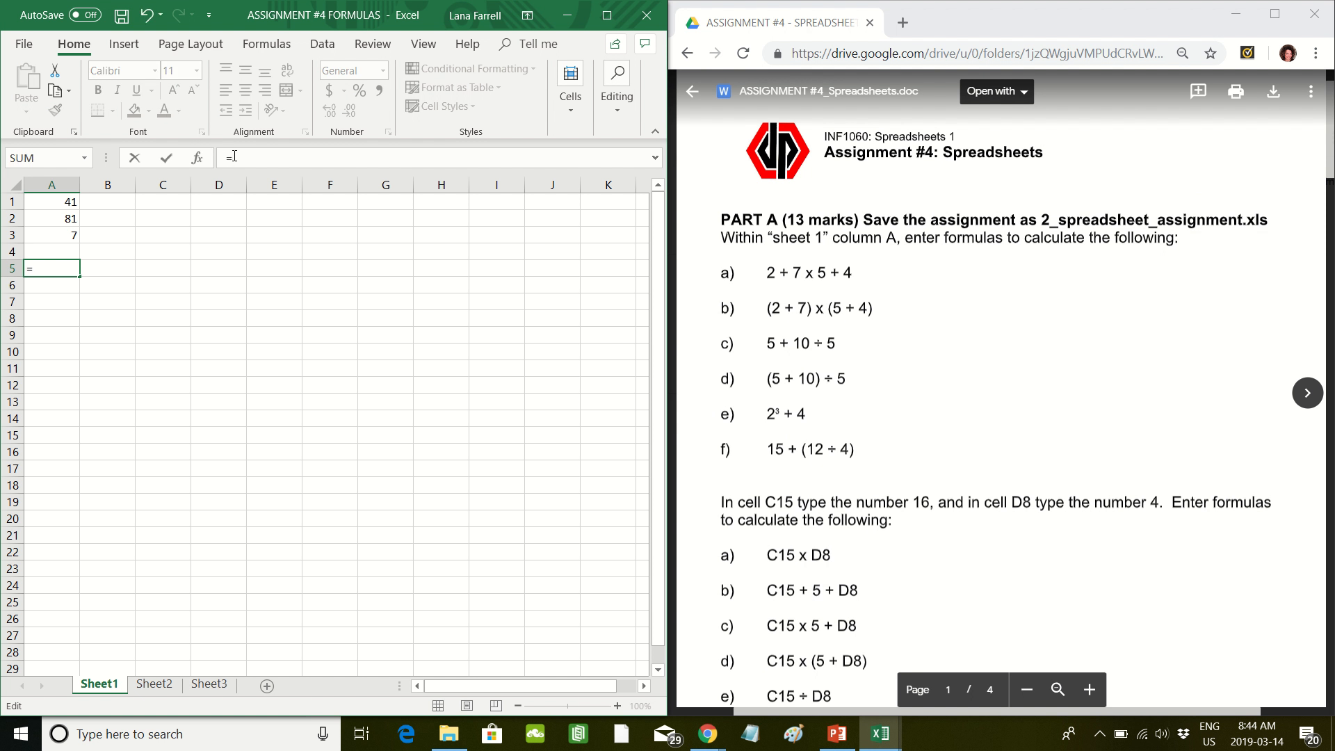
{"action": "type", "text": "2"}
{"action": "type", "text": "^3+4"}
{"action": "key", "text": "Return"}
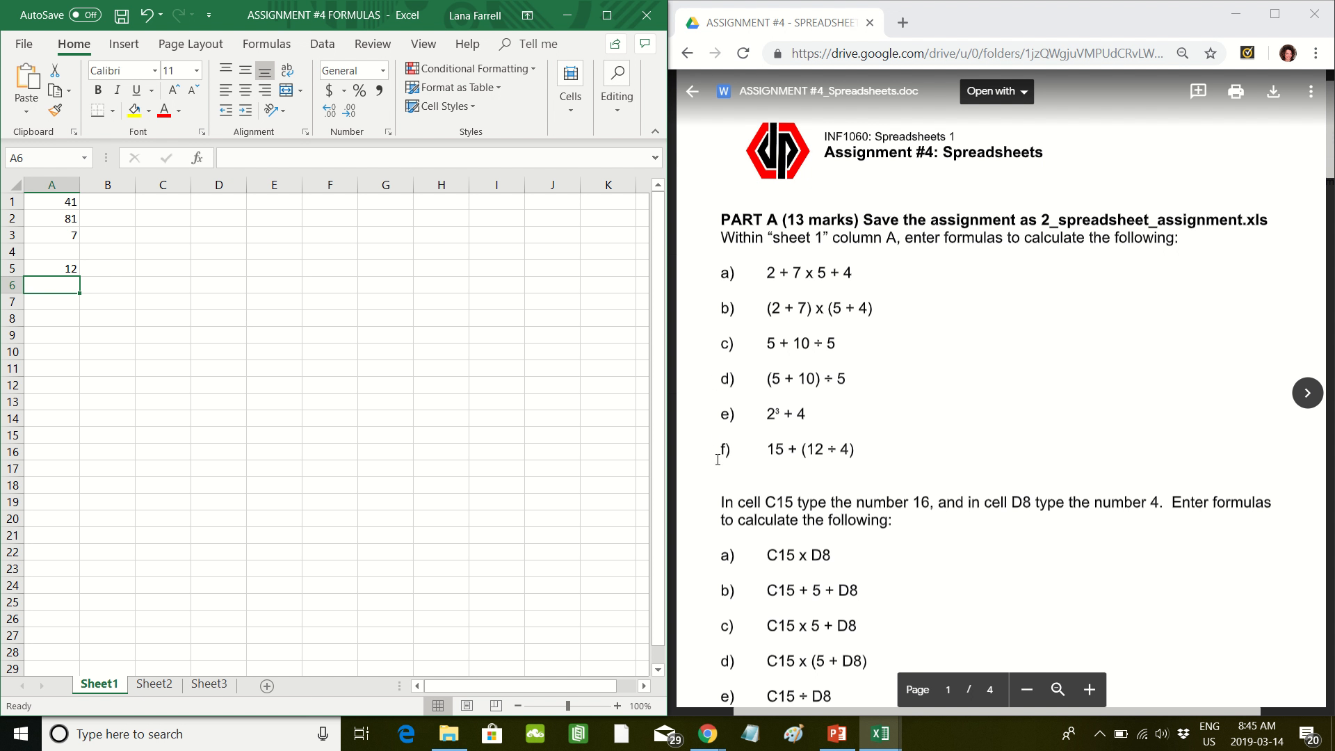
Step: Following the second set of Part A instructions, enter the number 16 in cell C15 and the number 4 in cell D8
{"action": "left_click", "coordinate": [1135, 276]}
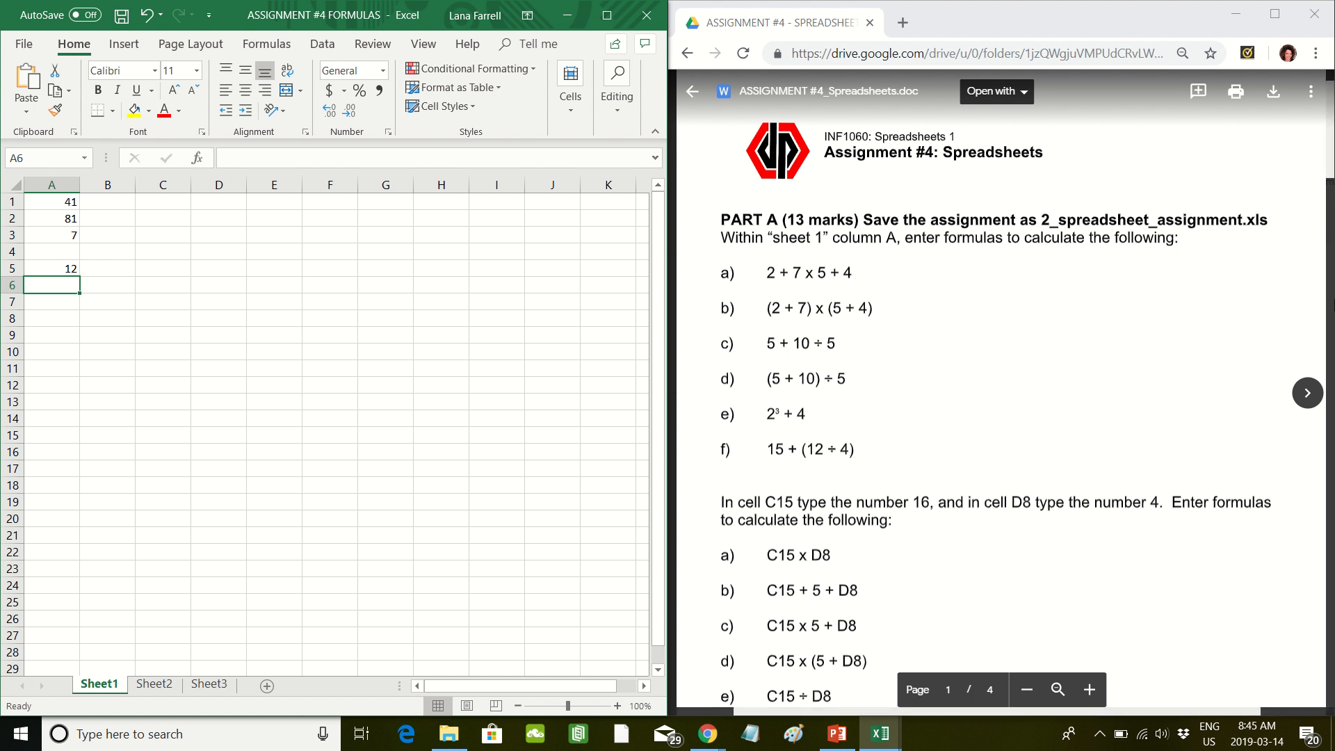
{"action": "scroll", "coordinate": [1135, 276], "scroll_direction": "down", "scroll_amount": 15}
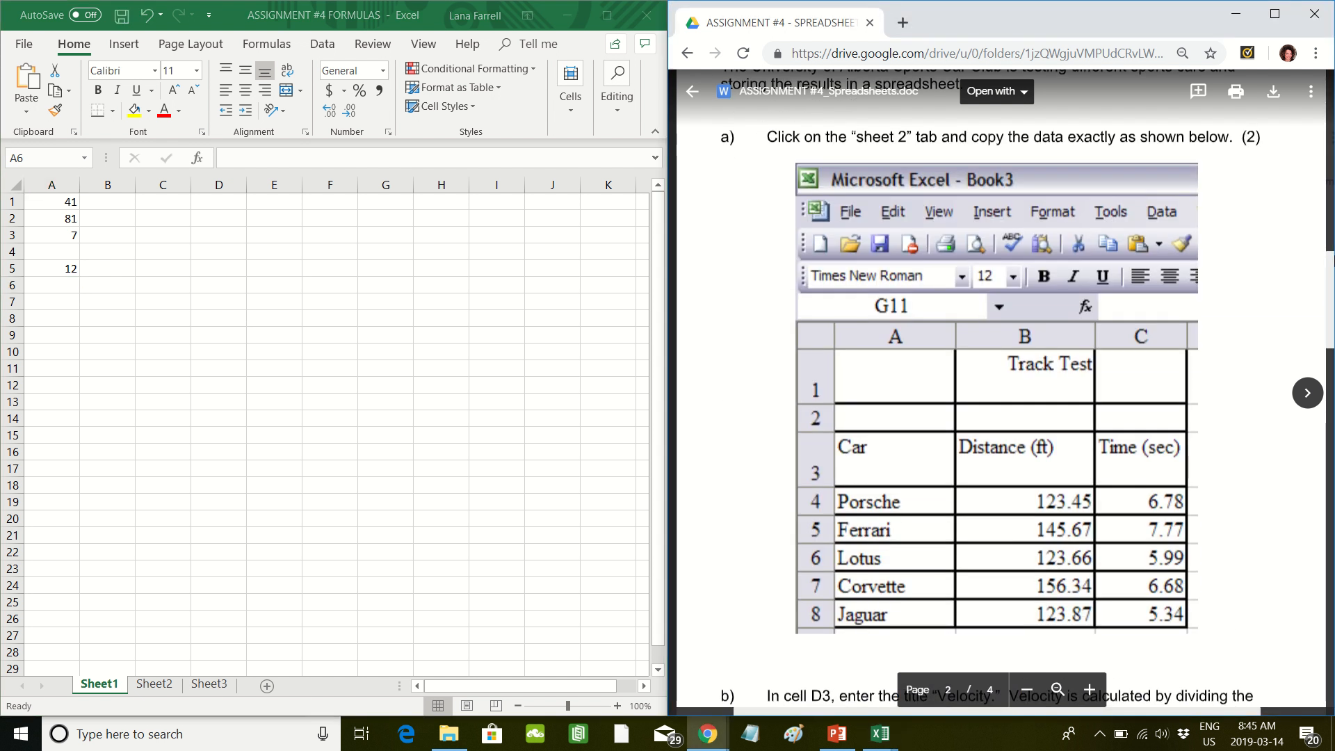
{"action": "scroll", "coordinate": [984, 416], "scroll_direction": "up", "scroll_amount": 10}
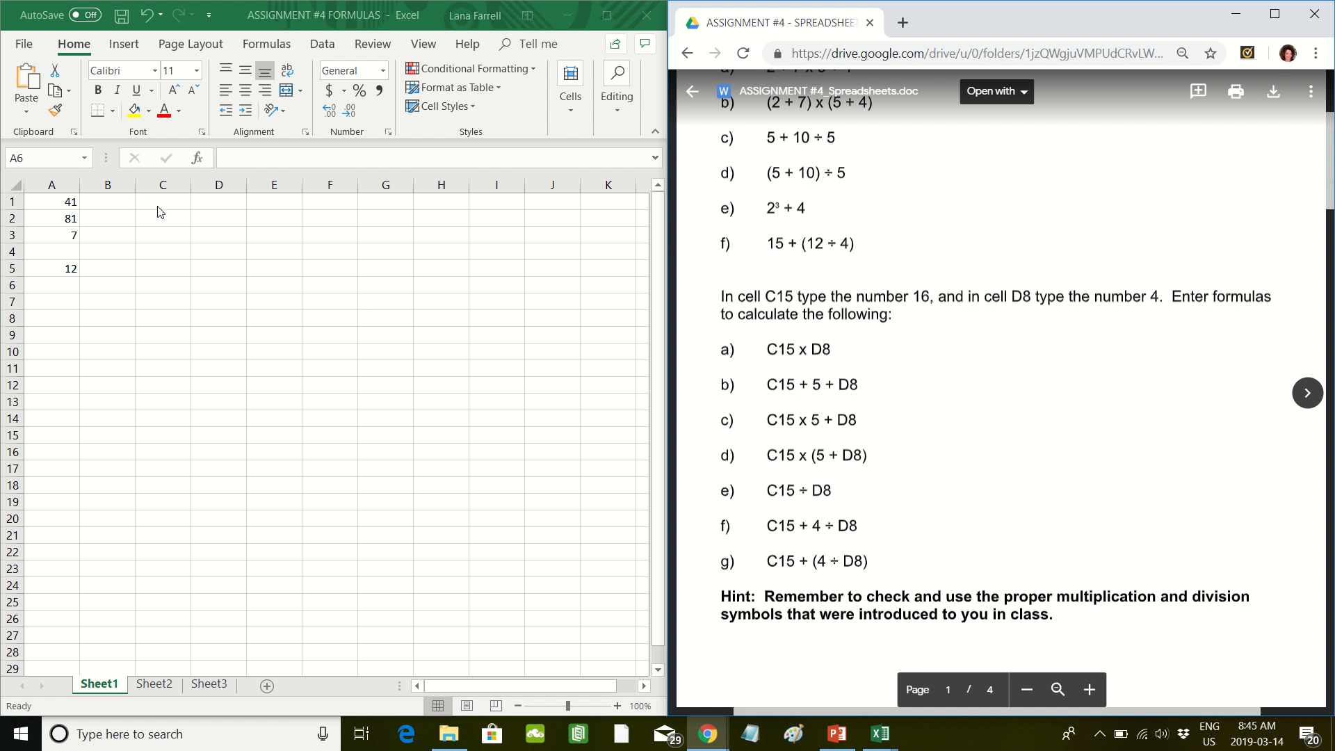
{"action": "key", "text": "alt+Tab"}
{"action": "left_click", "coordinate": [169, 432]}
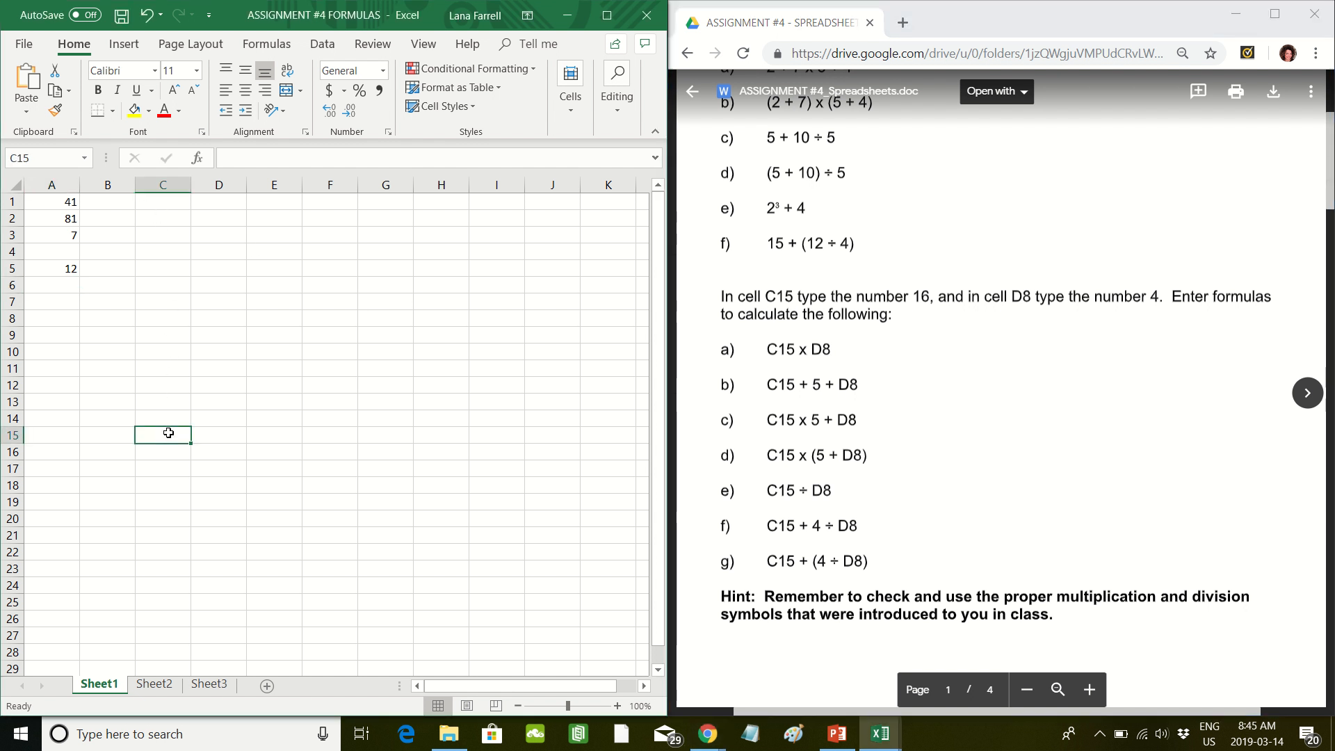
{"action": "type", "text": "16"}
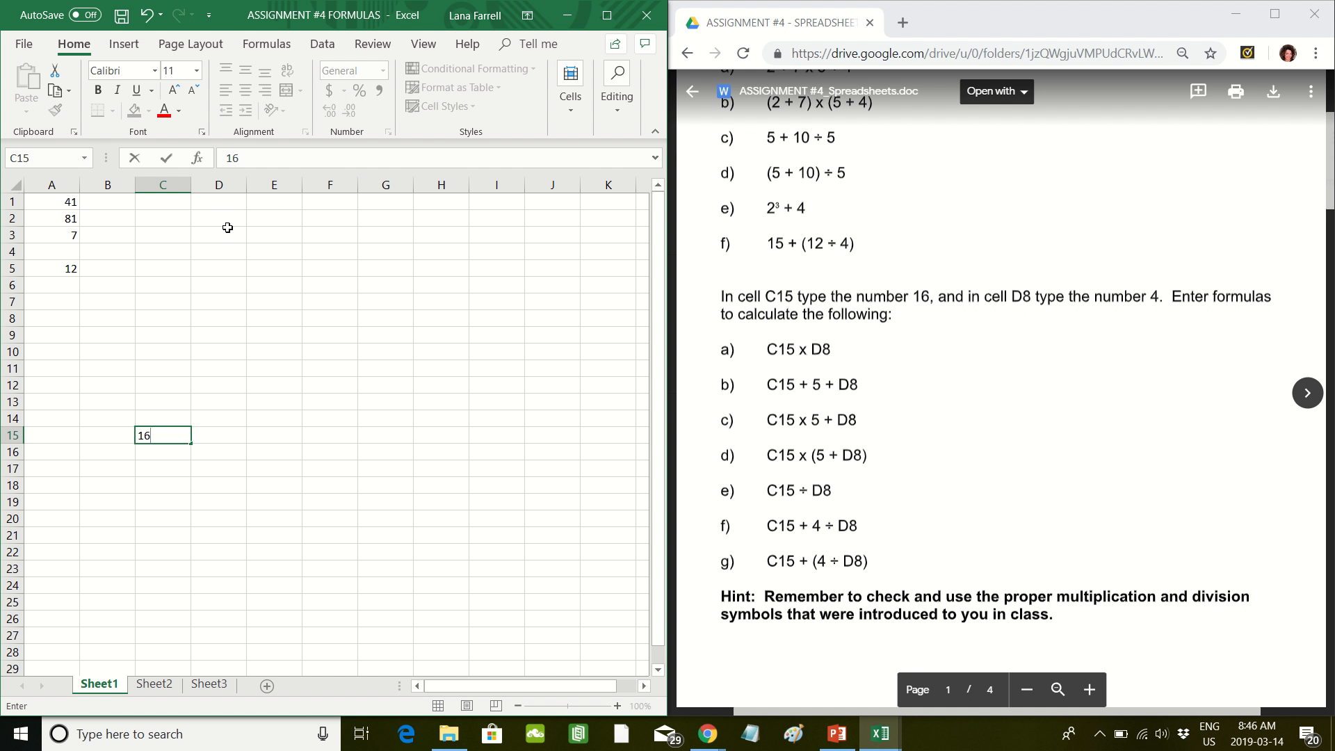
{"action": "left_click", "coordinate": [234, 334]}
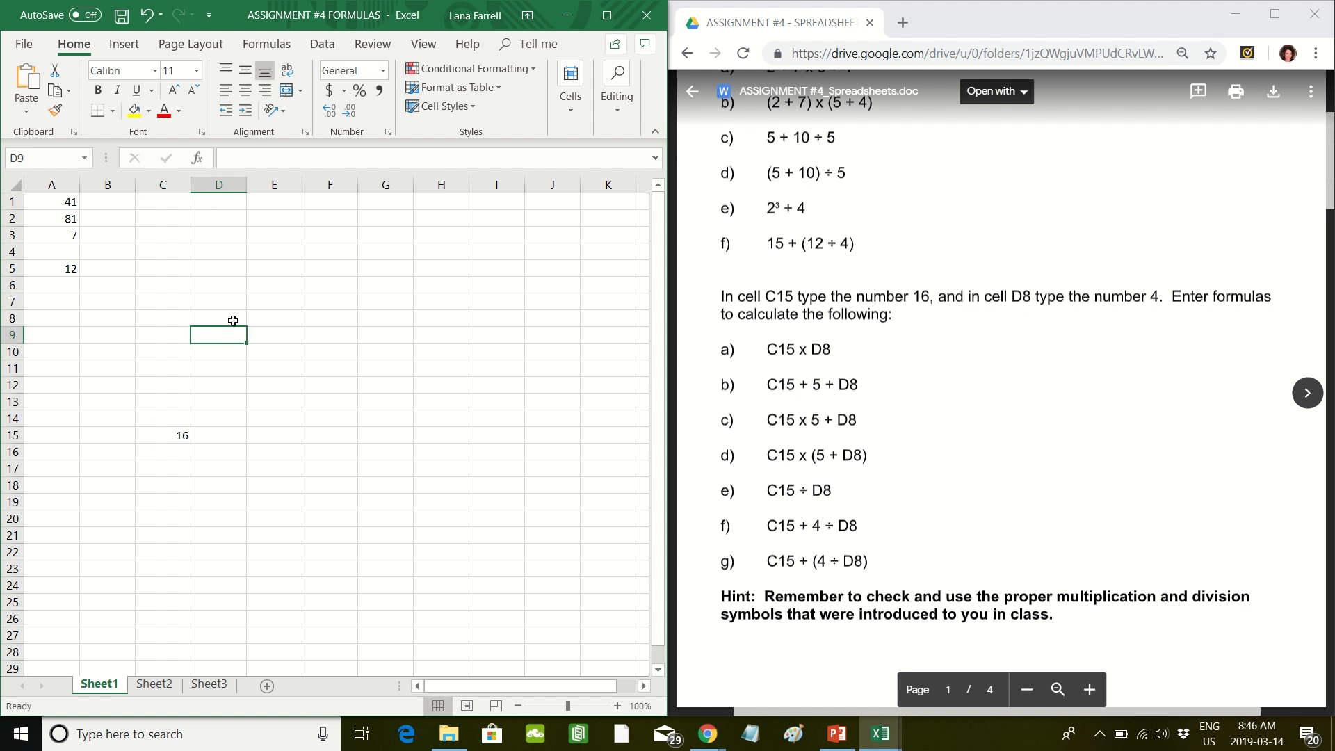
{"action": "left_click", "coordinate": [233, 321]}
{"action": "type", "text": "4"}
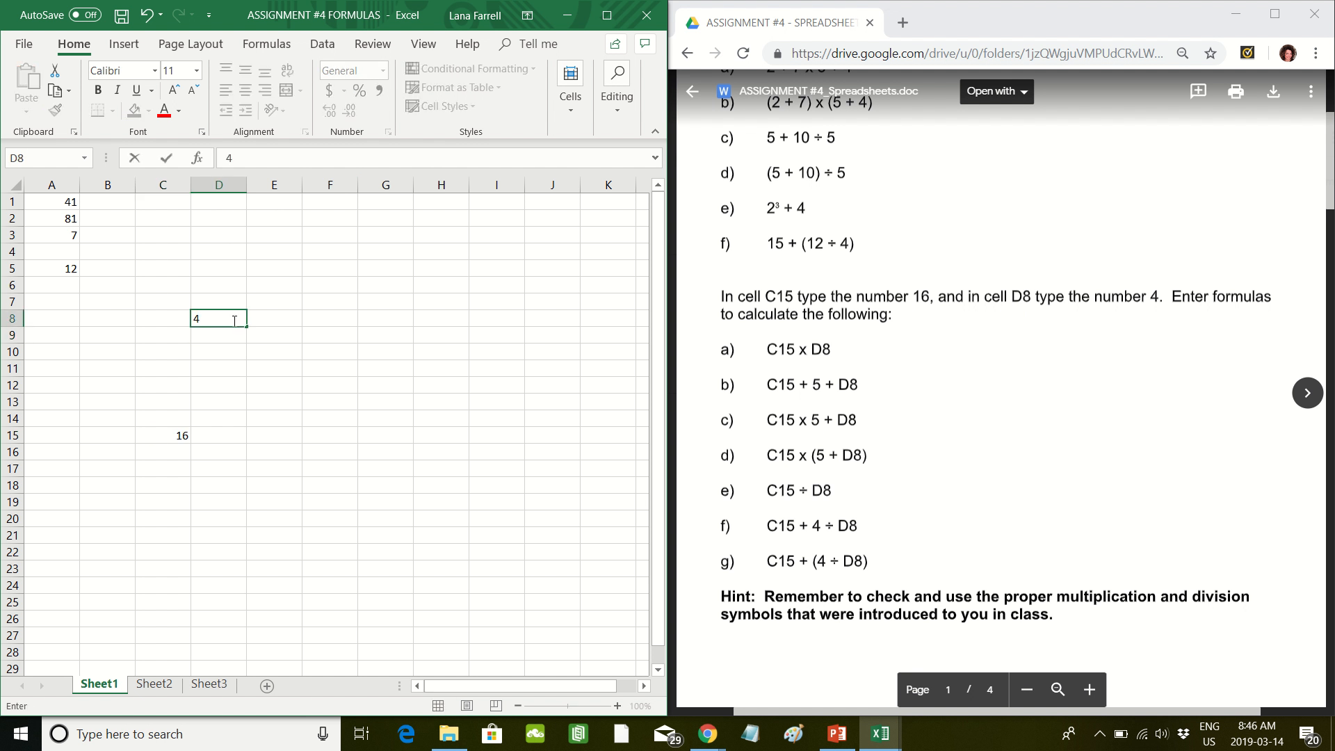
Step: Enter the formula =C15*D8 in cell A8 and check the formulas stored in cells A8 and A2
{"action": "left_click", "coordinate": [49, 327]}
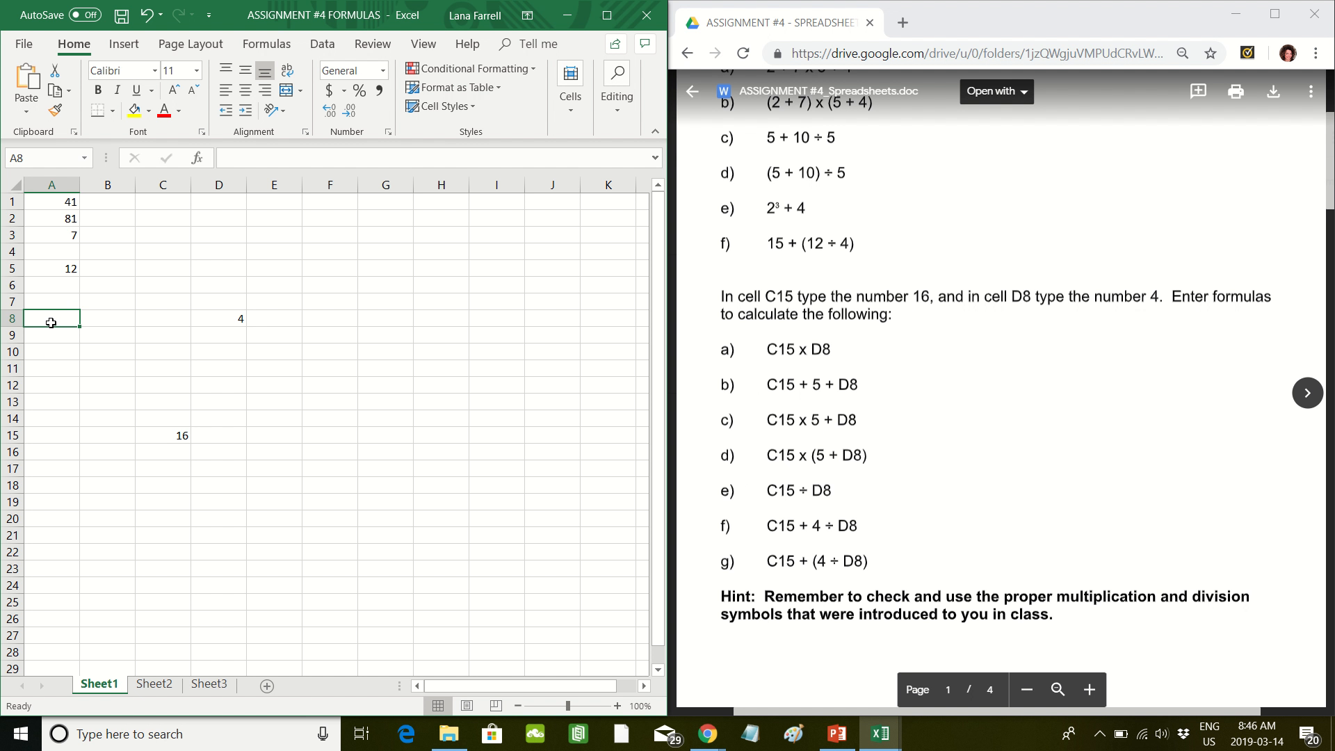
{"action": "left_click", "coordinate": [255, 159]}
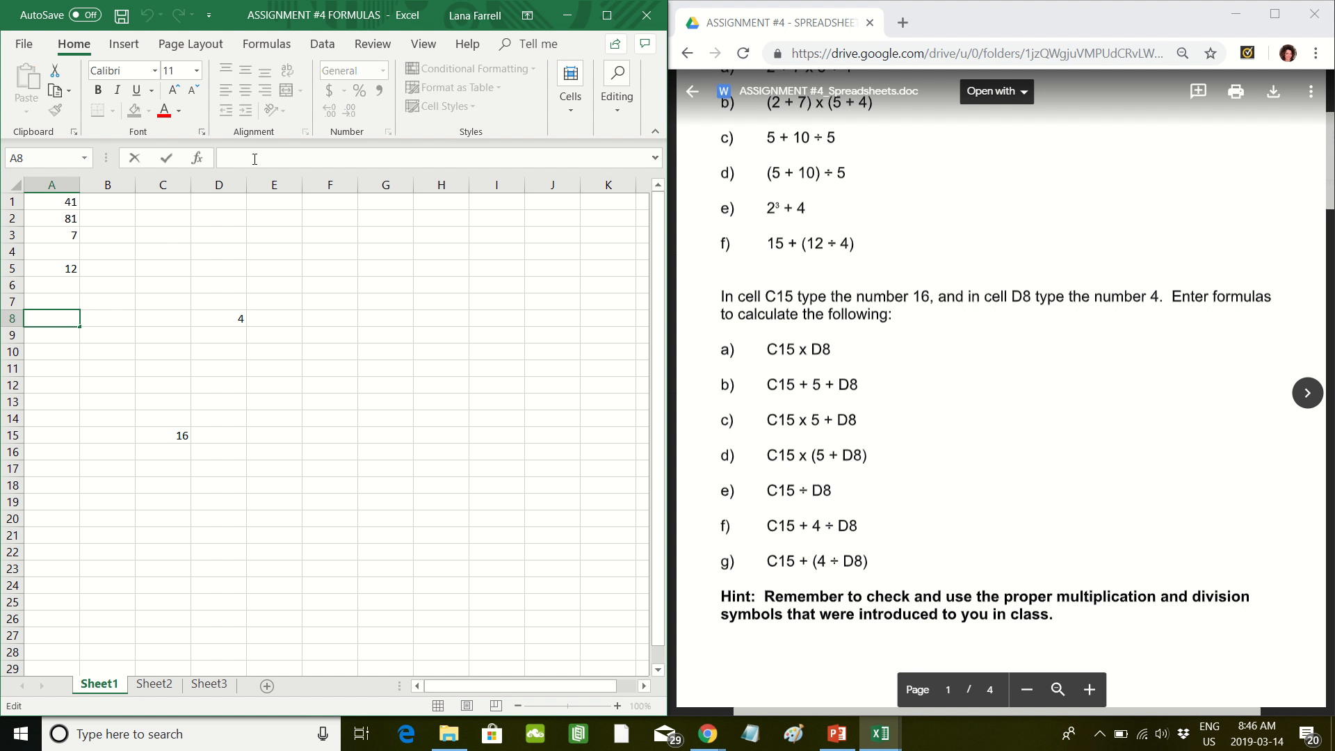
{"action": "type", "text": "=c15"}
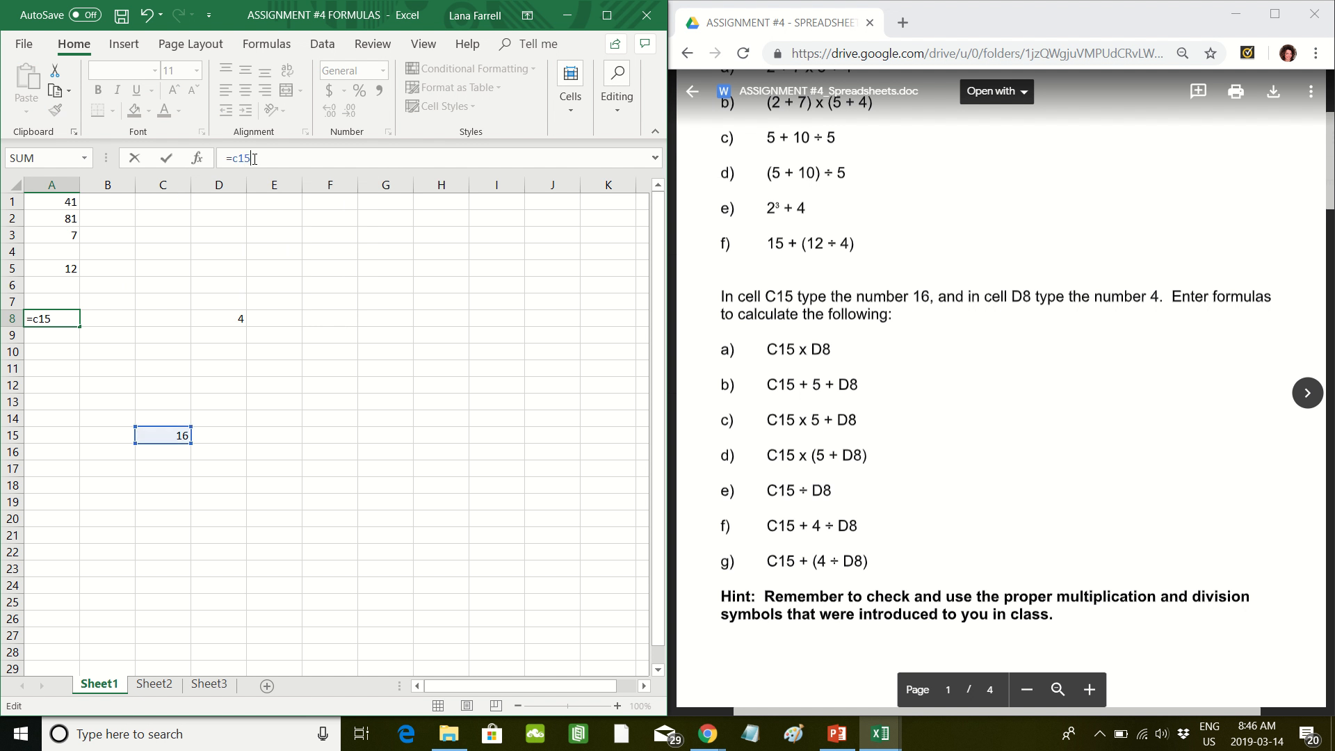
{"action": "type", "text": "*d"}
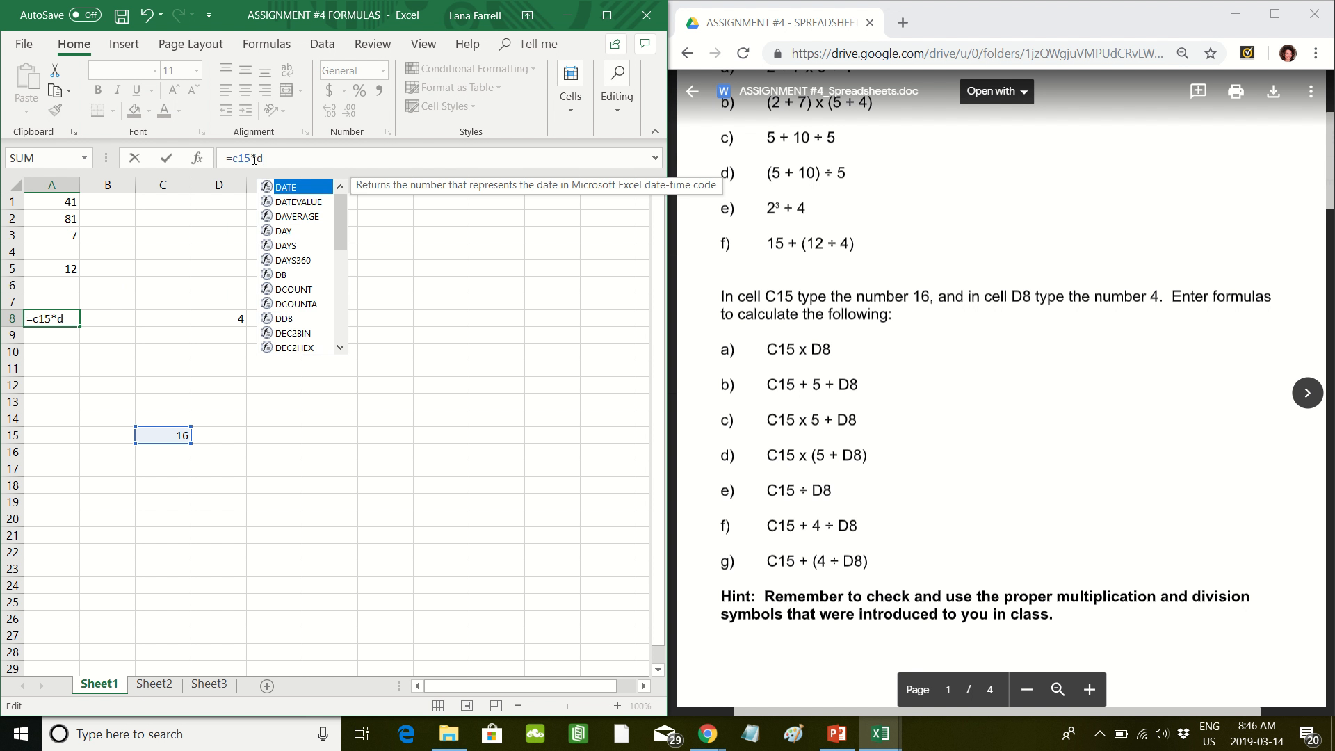
{"action": "type", "text": "*"}
{"action": "key", "text": "BackSpace"}
{"action": "type", "text": "8"}
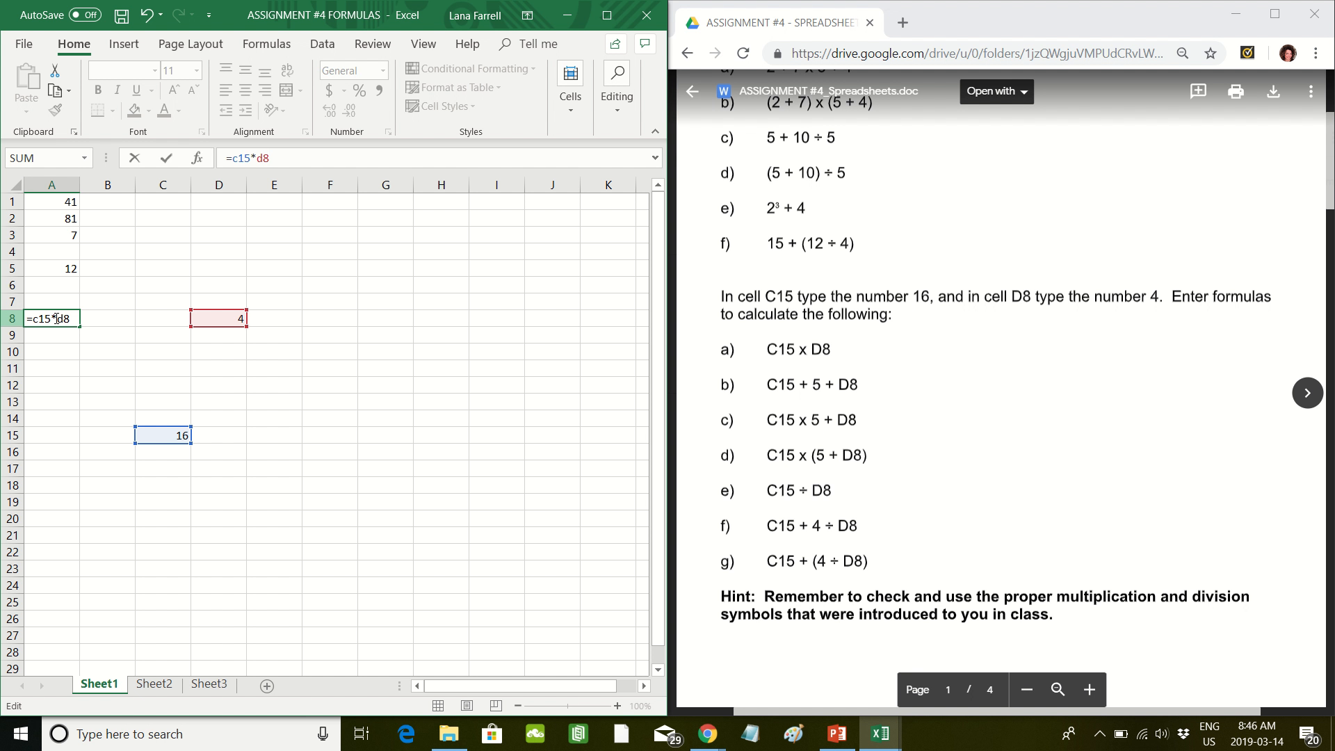
{"action": "key", "text": "Return"}
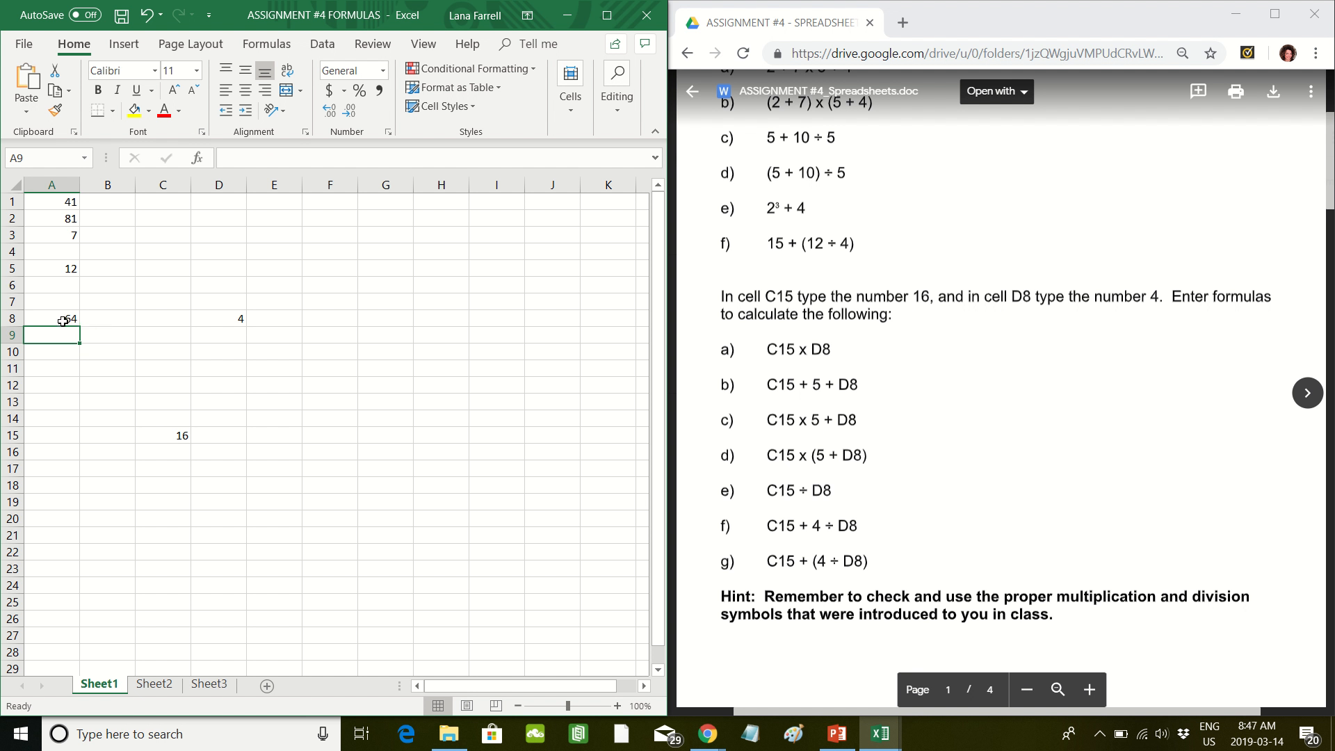
{"action": "left_click", "coordinate": [63, 321]}
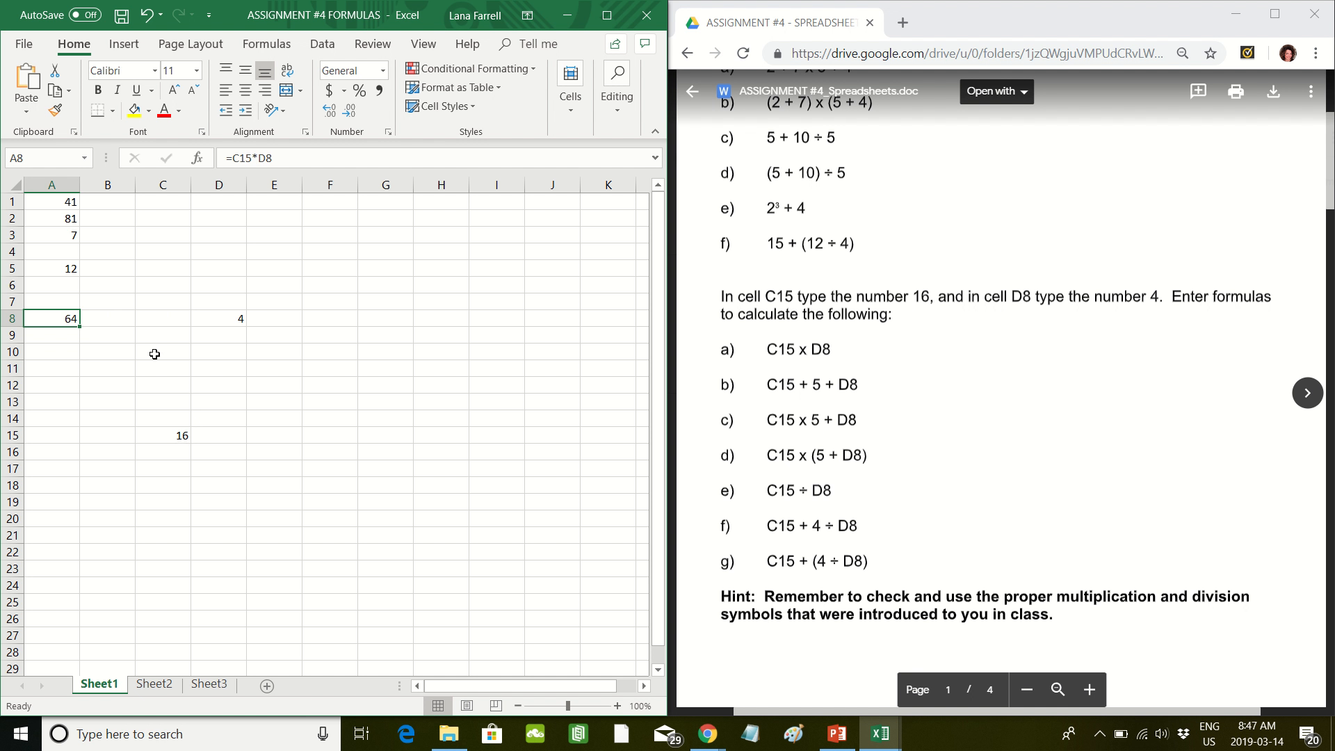
{"action": "left_click", "coordinate": [64, 220]}
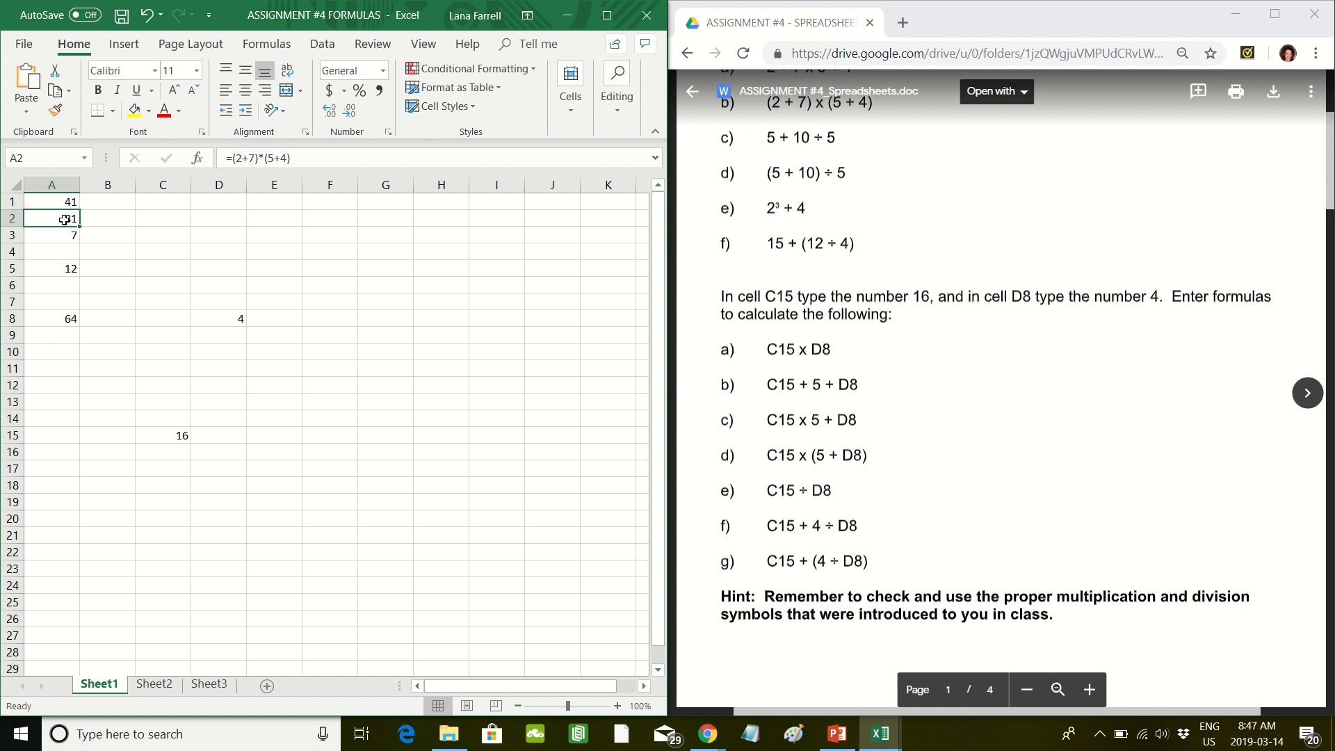